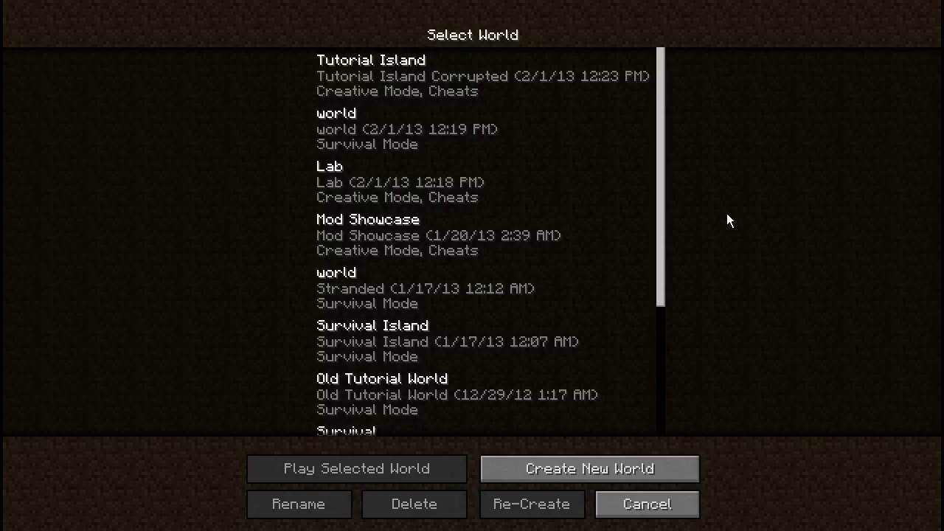
- Start MCEdit and load the saved world Tutorial Island (Tutorial Island Corrupted)
{"action": "left_click", "coordinate": [304, 74]}
{"action": "left_click", "coordinate": [304, 74]}
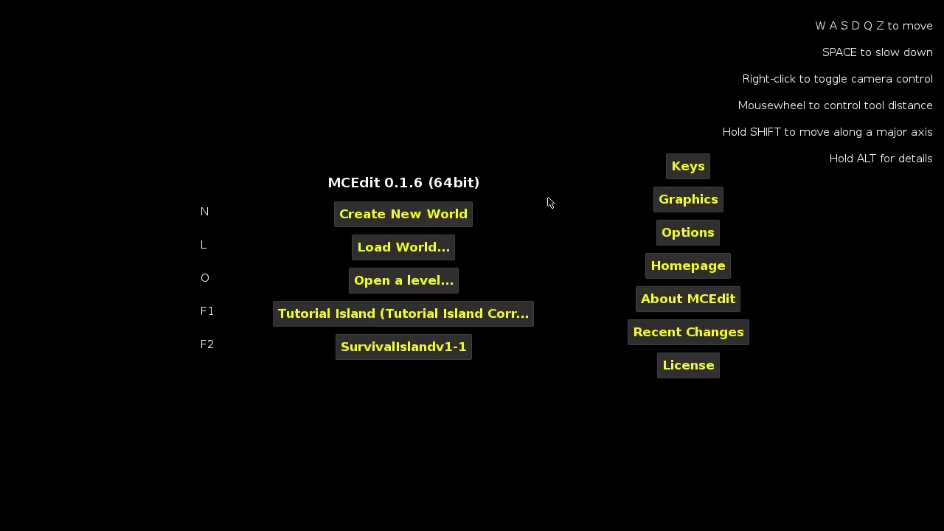
{"action": "left_click", "coordinate": [392, 254]}
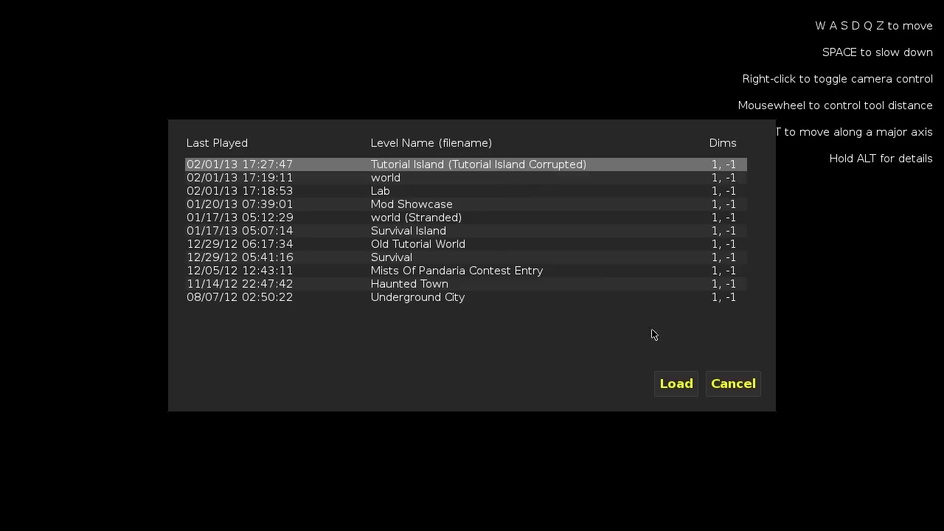
{"action": "left_click", "coordinate": [679, 389]}
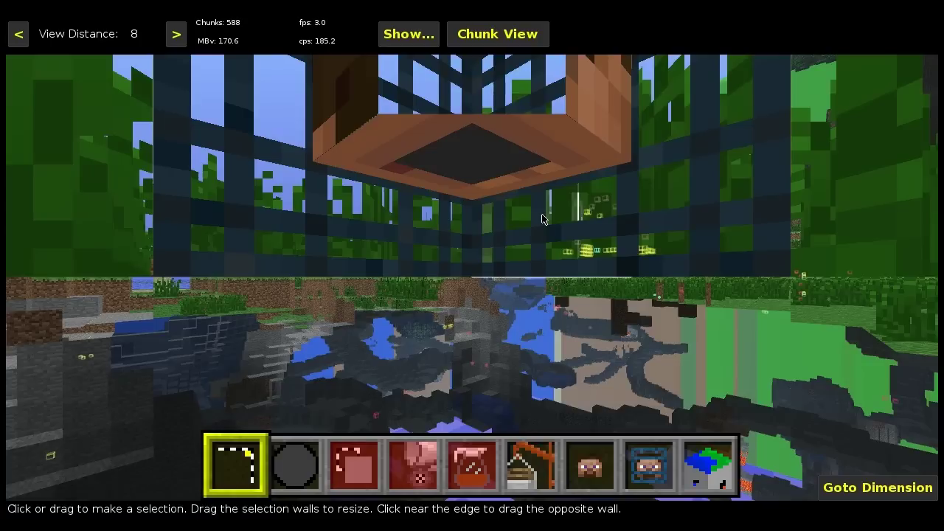
- Fly around the mob spawner at the start position, examining the surrounding grassland, pond and underground caves
{"action": "right_click", "coordinate": [542, 220]}
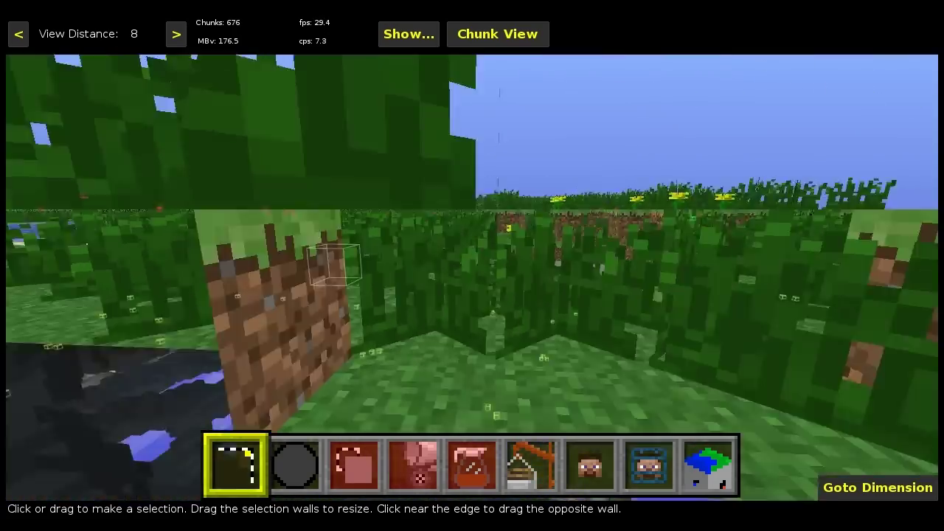
{"action": "key", "text": "shift"}
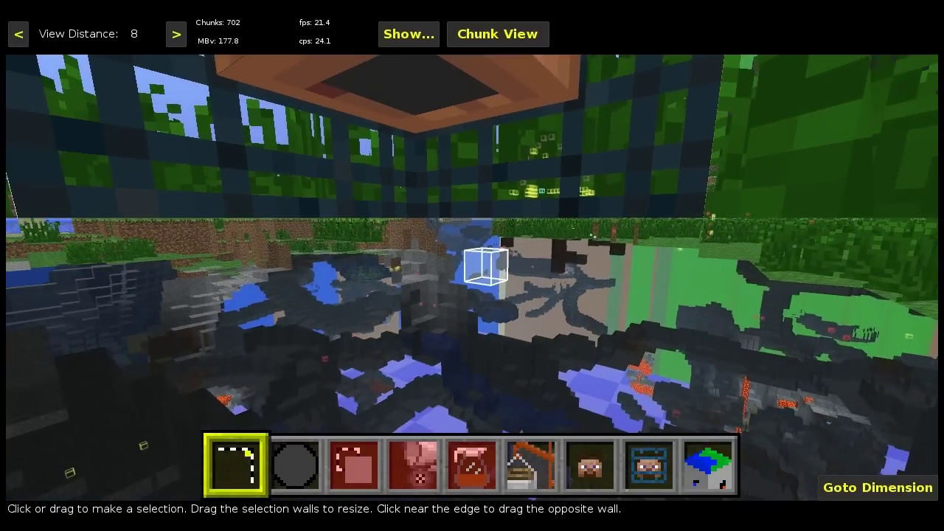
{"action": "key", "text": "space"}
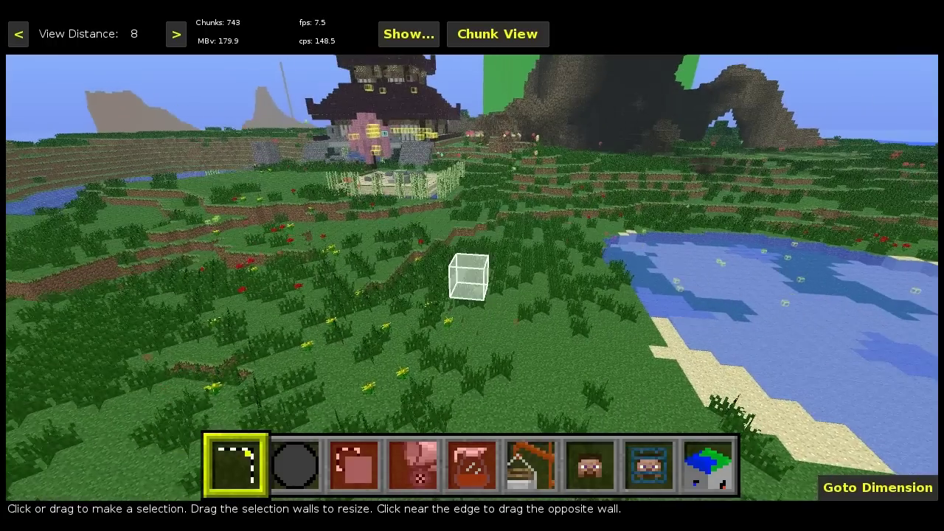
{"action": "key", "text": "shift"}
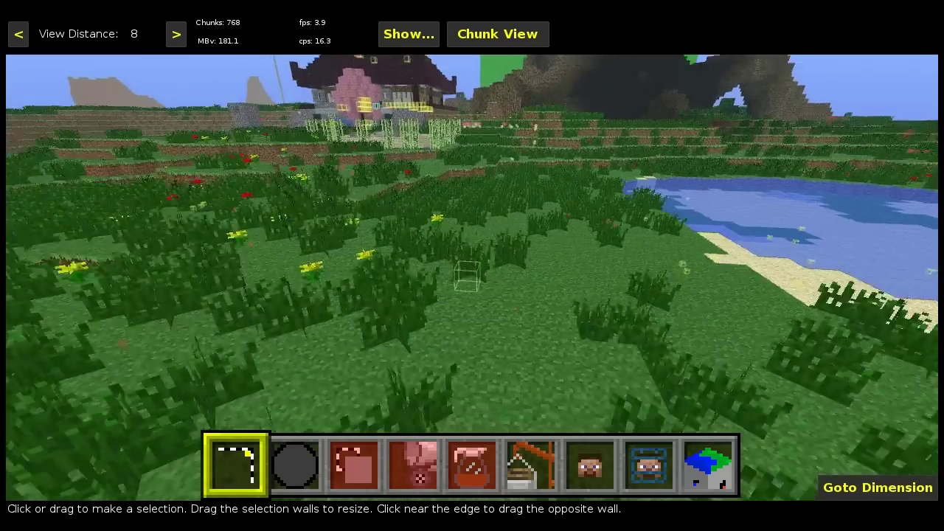
{"action": "key", "text": "space"}
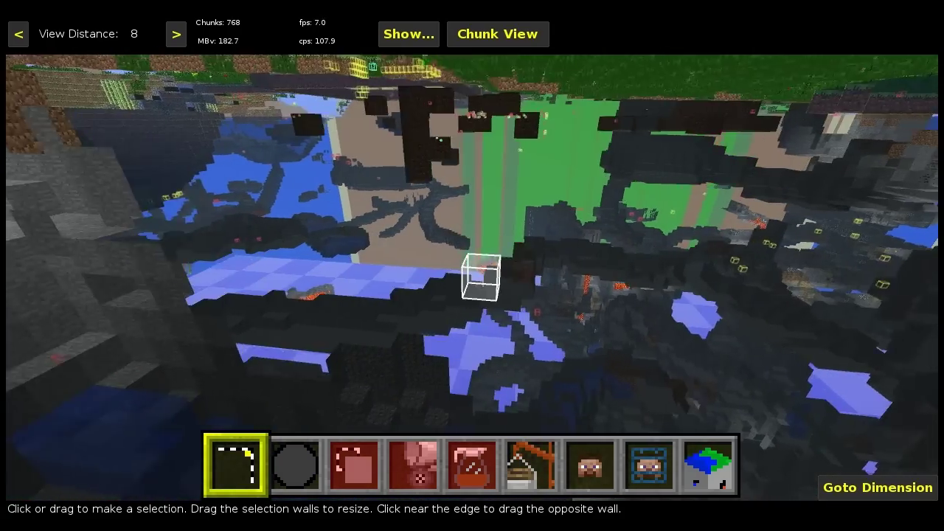
{"action": "key", "text": "space"}
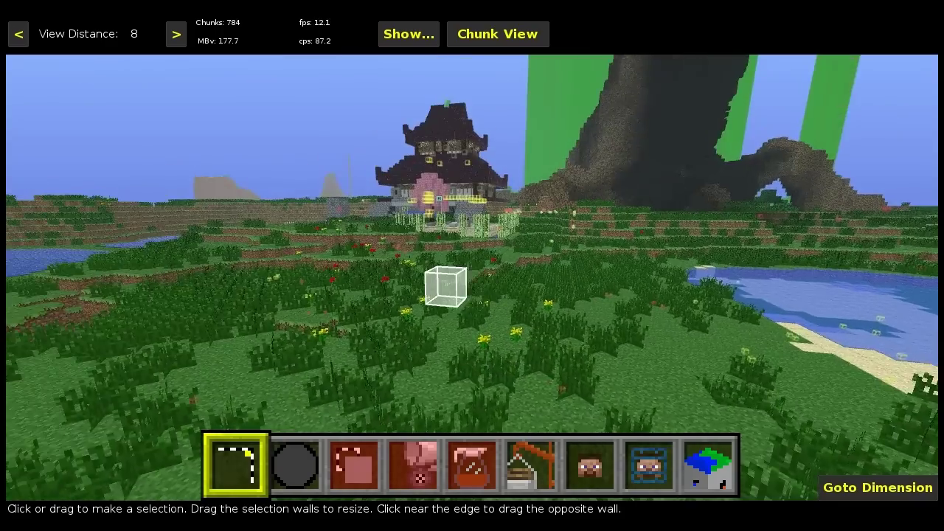
{"action": "key", "text": "l"}
{"action": "key", "text": "j"}
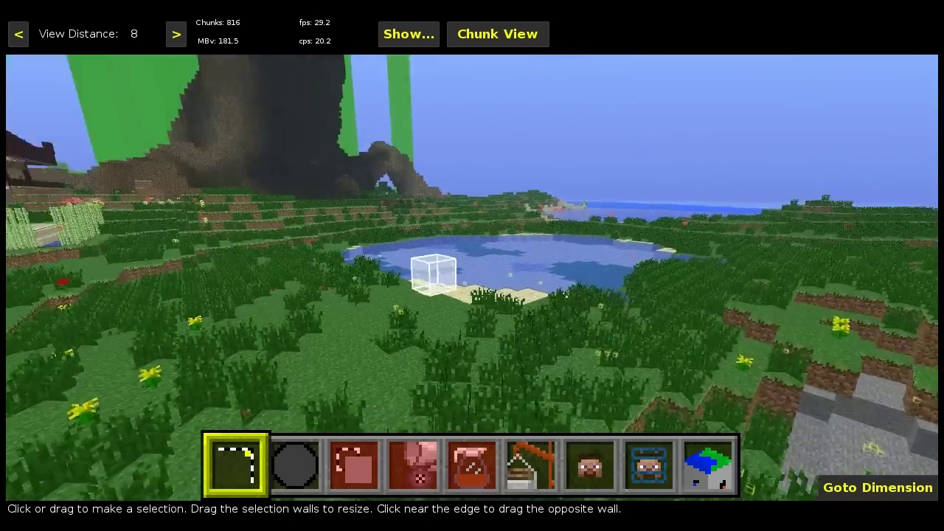
{"action": "right_click", "coordinate": [531, 200]}
{"action": "right_click", "coordinate": [519, 214]}
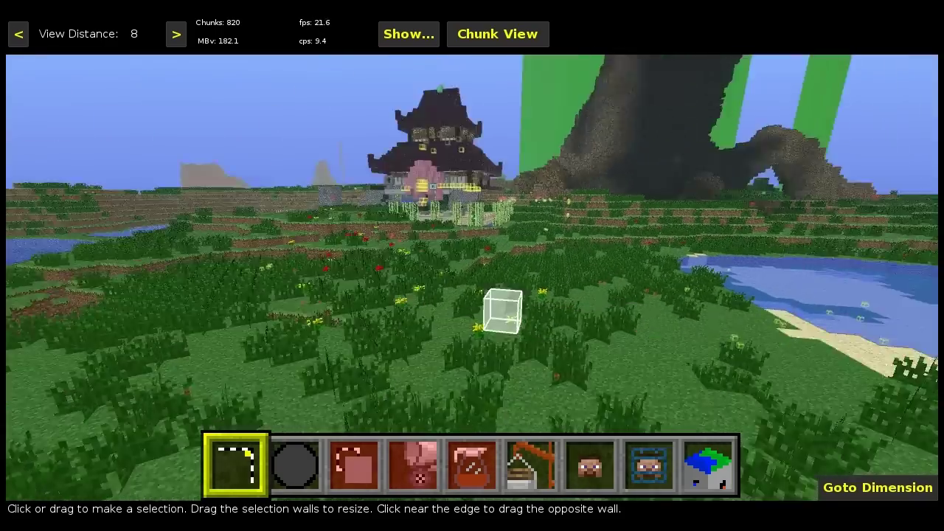
- Draw a trial selection box of 9W x 5L x 3H on the grass facing the pagoda, and deselect it
{"action": "right_click", "coordinate": [556, 195]}
{"action": "left_click_drag", "start_coordinate": [439, 228], "coordinate": [658, 333]}
{"action": "left_click_drag", "start_coordinate": [524, 247], "coordinate": [529, 219]}
{"action": "left_click_drag", "start_coordinate": [483, 295], "coordinate": [380, 247]}
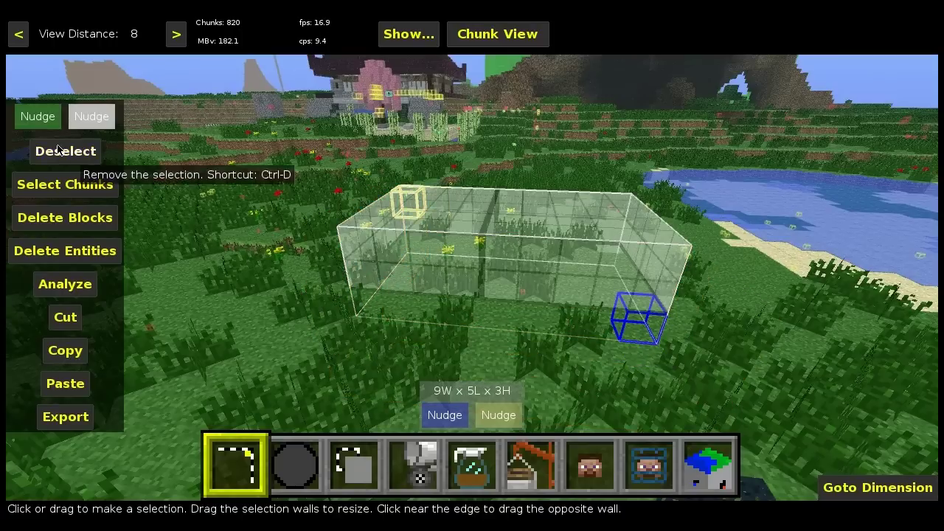
{"action": "left_click", "coordinate": [70, 152]}
- Survey the island from above, examining the giant tree and the dark-roofed pagoda from several sides
{"action": "right_click", "coordinate": [455, 258]}
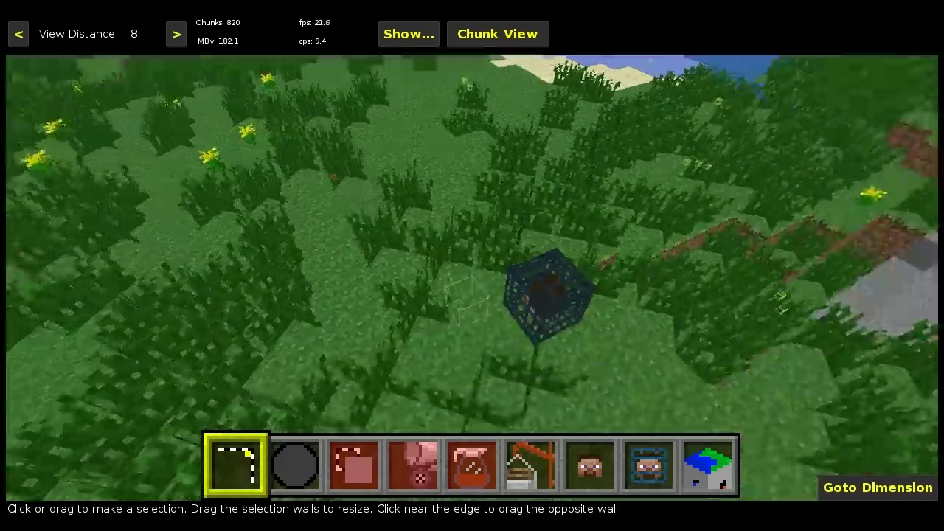
{"action": "key", "text": "q"}
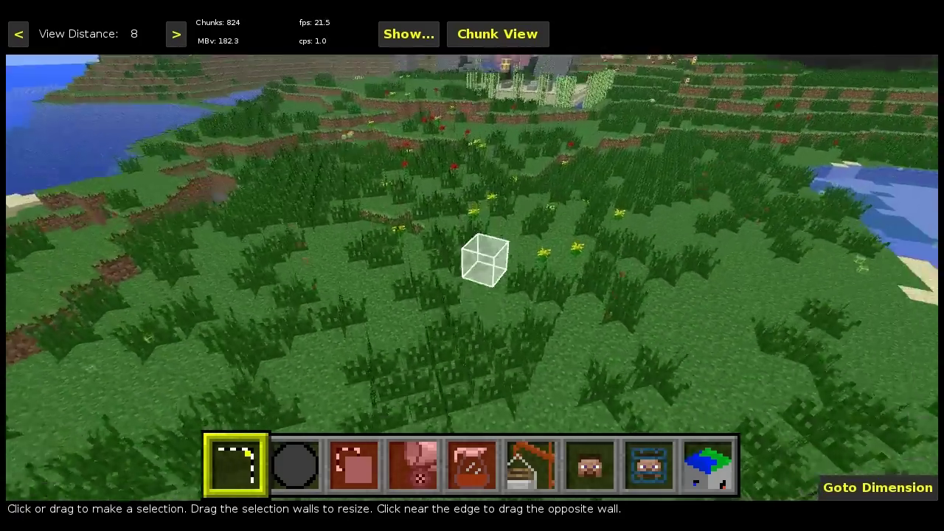
{"action": "key", "text": "l"}
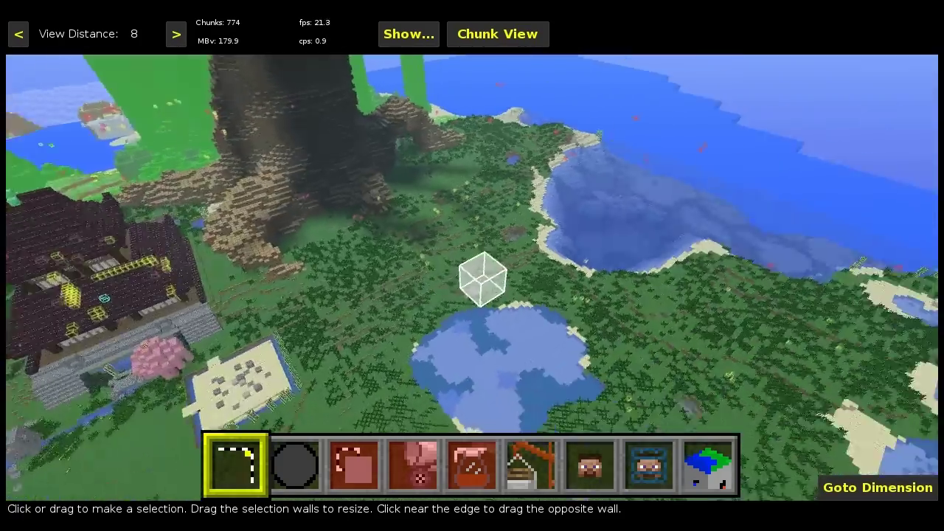
{"action": "key", "text": "j"}
{"action": "key", "text": "i"}
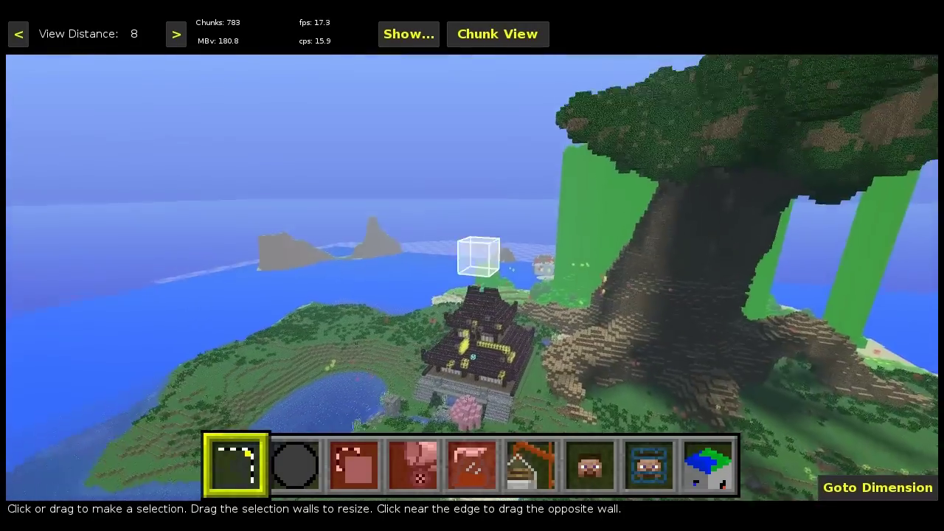
{"action": "key", "text": "l"}
{"action": "key", "text": "k"}
{"action": "key", "text": "w"}
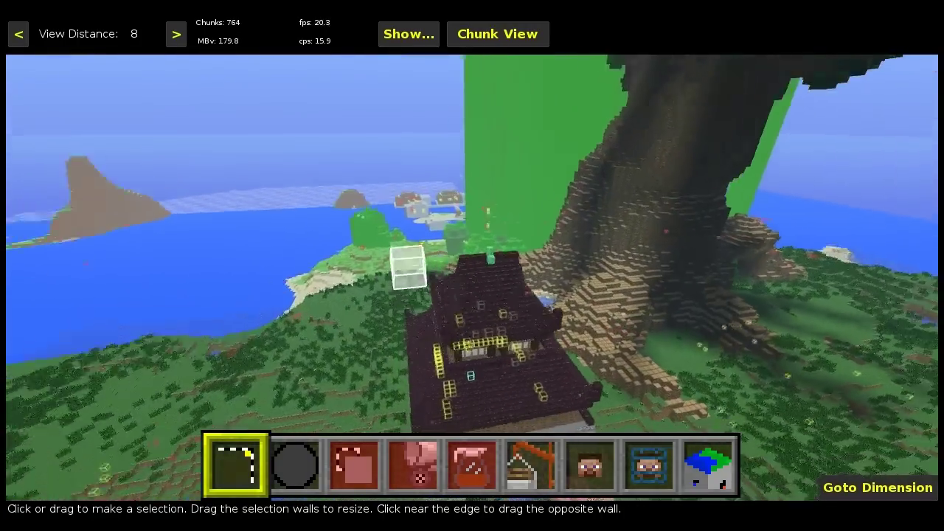
{"action": "key", "text": "l"}
{"action": "key", "text": "k"}
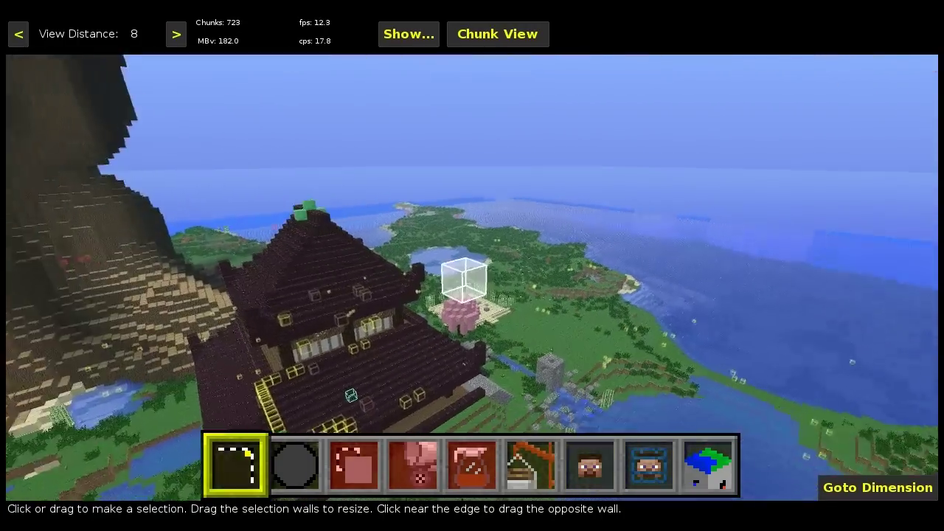
{"action": "key", "text": "j"}
{"action": "key", "text": "w"}
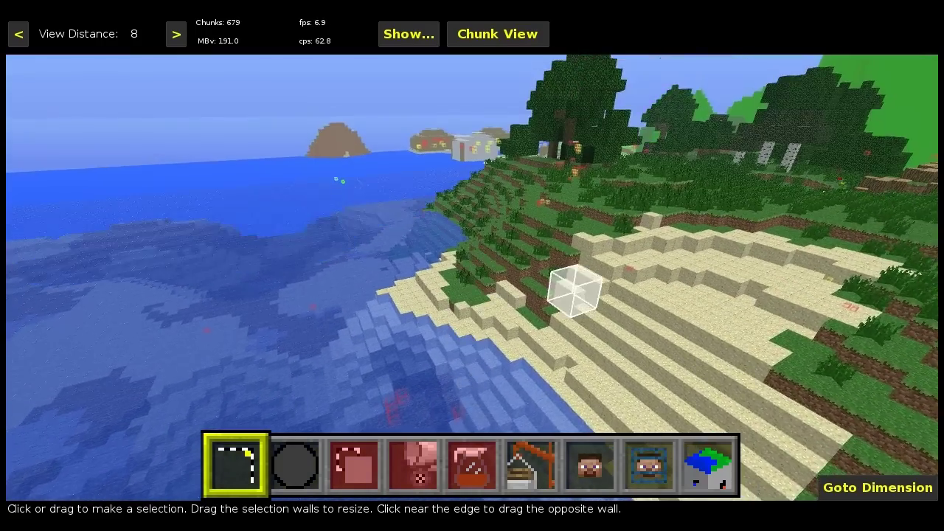
- Follow the sandy coast to the wooden stilt houses over the water and inspect the inside of a house
{"action": "key", "text": "l"}
{"action": "key", "text": "w"}
{"action": "key", "text": "s"}
{"action": "key", "text": "j"}
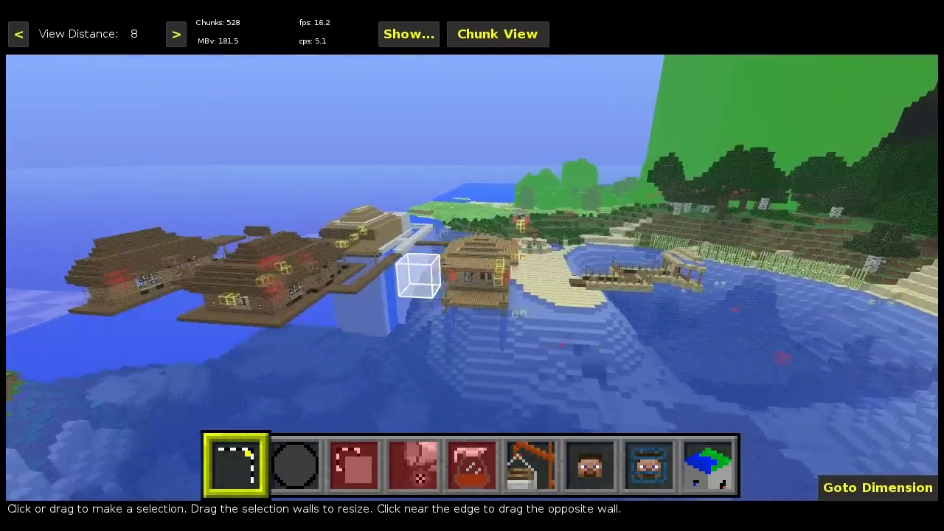
{"action": "key", "text": "w"}
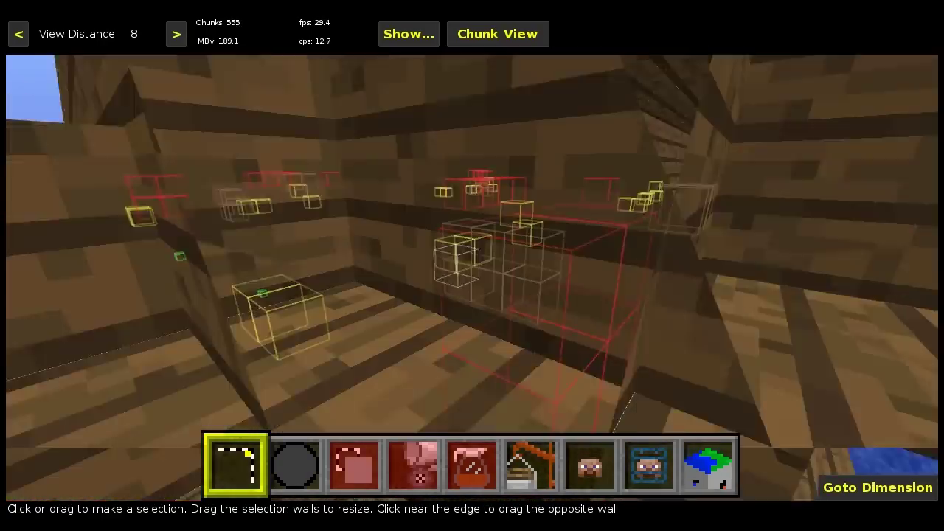
{"action": "key", "text": "j"}
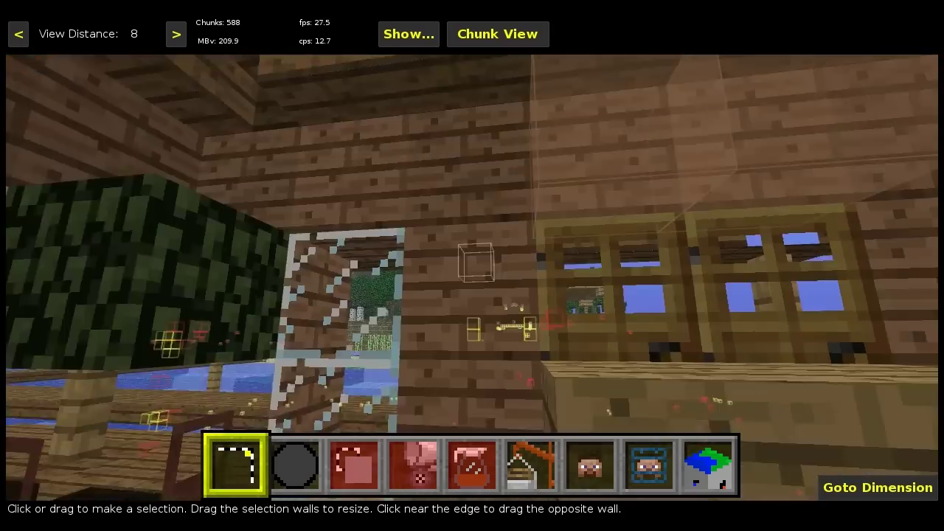
{"action": "key", "text": "j"}
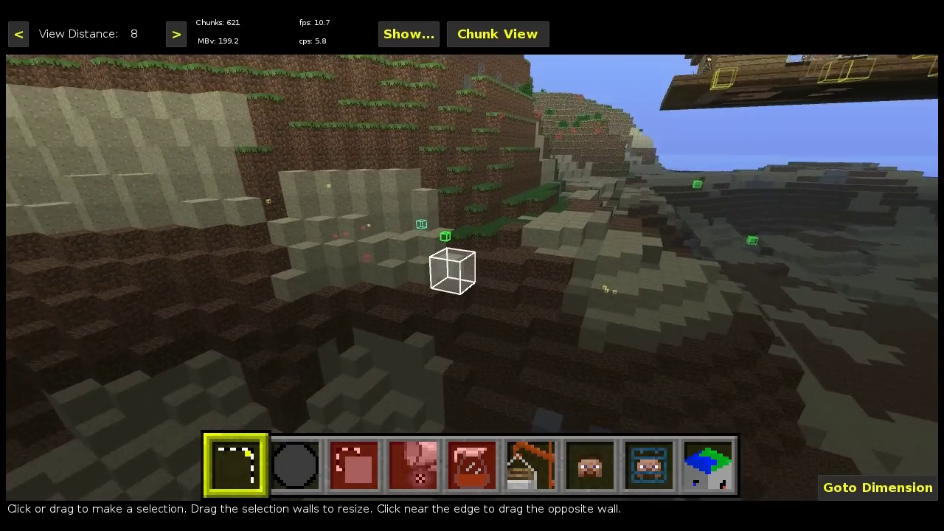
- Examine the green and cyan outlined blocks on the seabed, from above and below the water surface
{"action": "key", "text": "j"}
{"action": "key", "text": "w"}
{"action": "key", "text": "w"}
{"action": "key", "text": "q"}
{"action": "key", "text": "j"}
{"action": "key", "text": "w"}
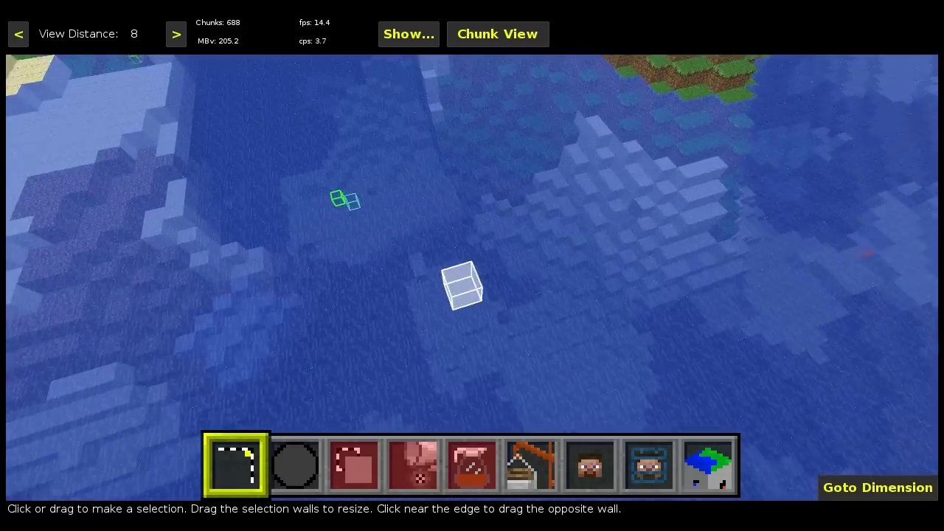
{"action": "key", "text": "w"}
{"action": "key", "text": "k"}
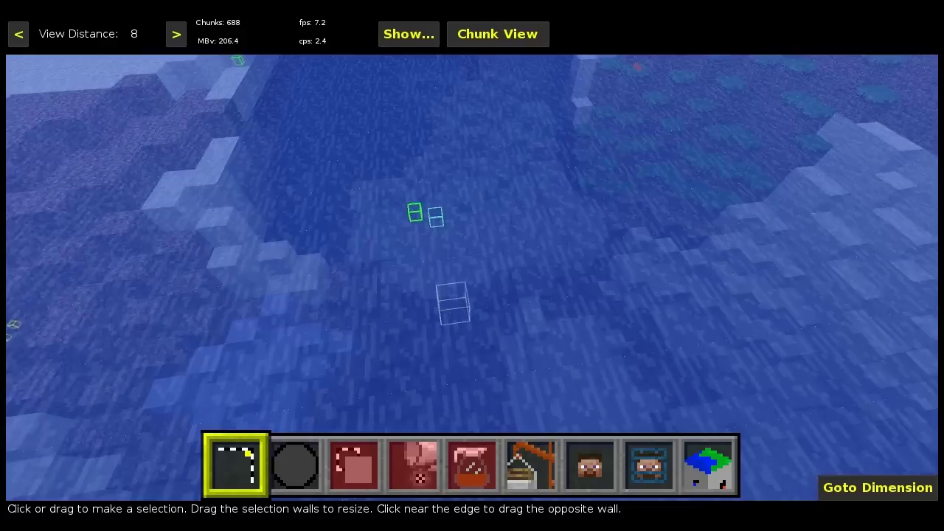
{"action": "key", "text": "w"}
{"action": "key", "text": "k"}
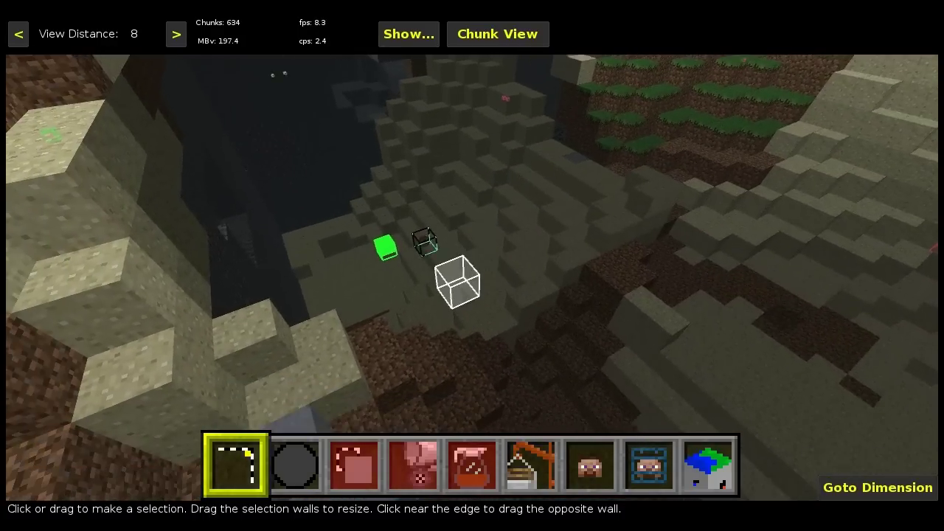
{"action": "key", "text": "k"}
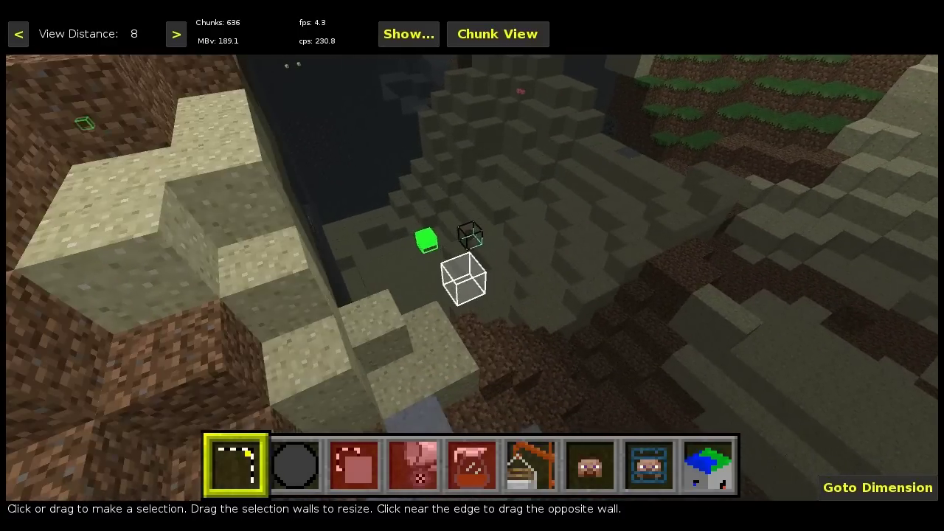
{"action": "key", "text": "d"}
{"action": "key", "text": "w"}
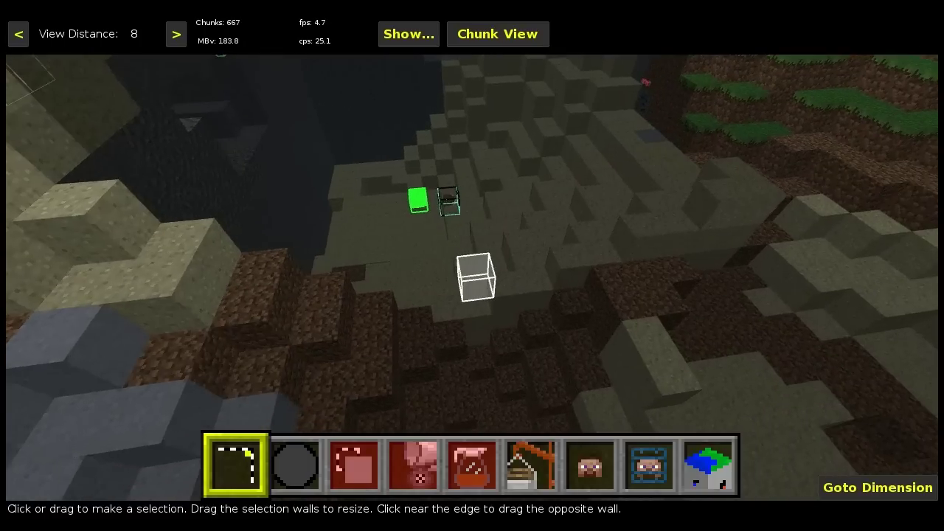
- Survey the water and the sheer cut cliffs around the outlined seabed blocks from above
{"action": "key", "text": "s"}
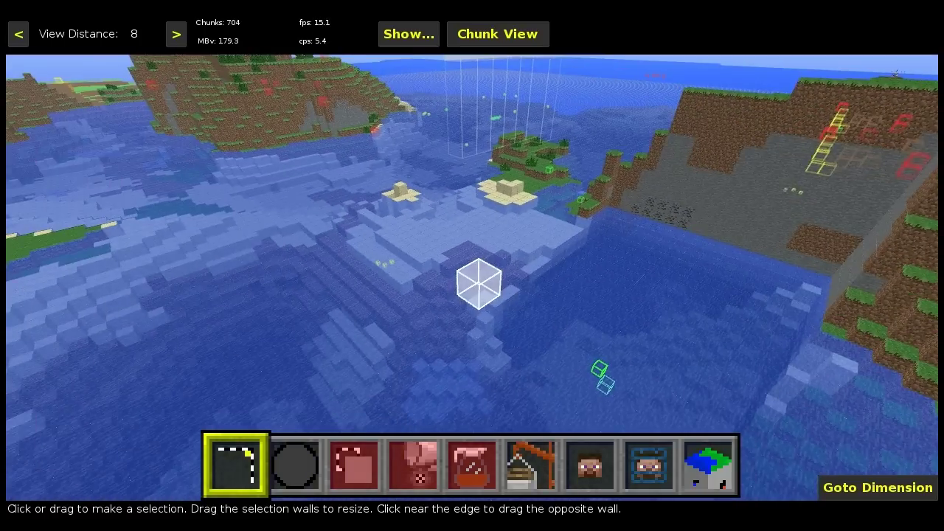
{"action": "key", "text": "s"}
{"action": "key", "text": "k"}
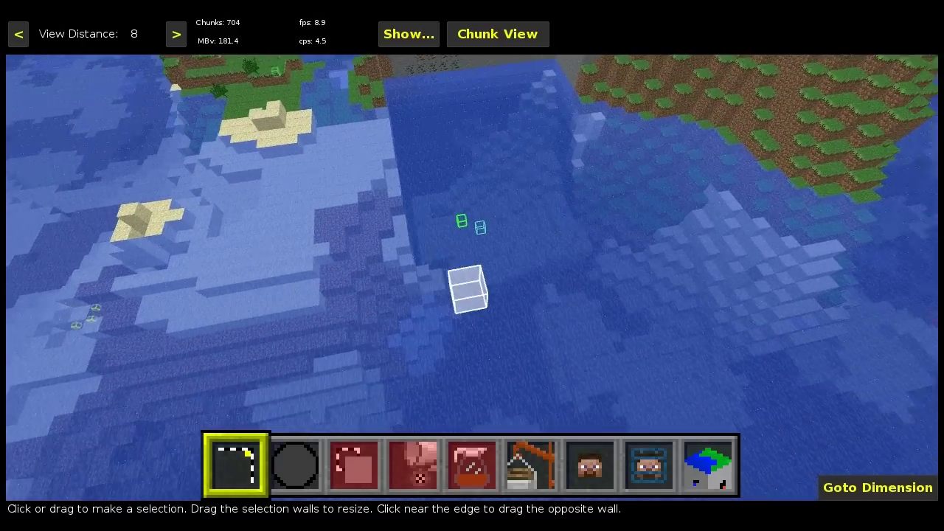
{"action": "key", "text": "d"}
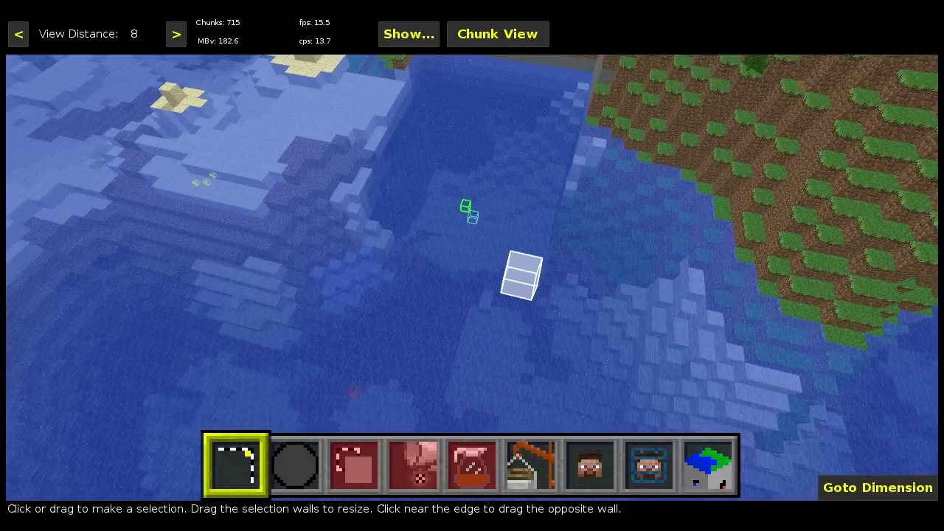
{"action": "key", "text": "w"}
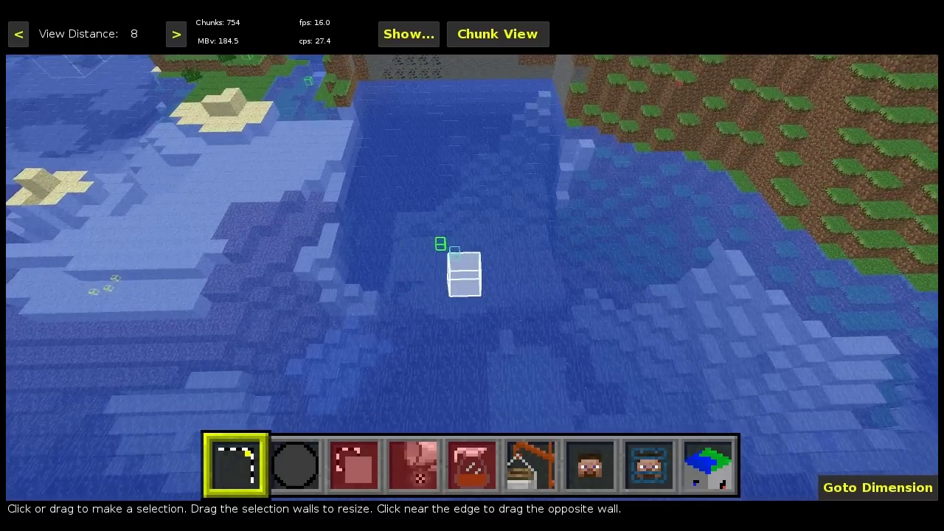
{"action": "key", "text": "a"}
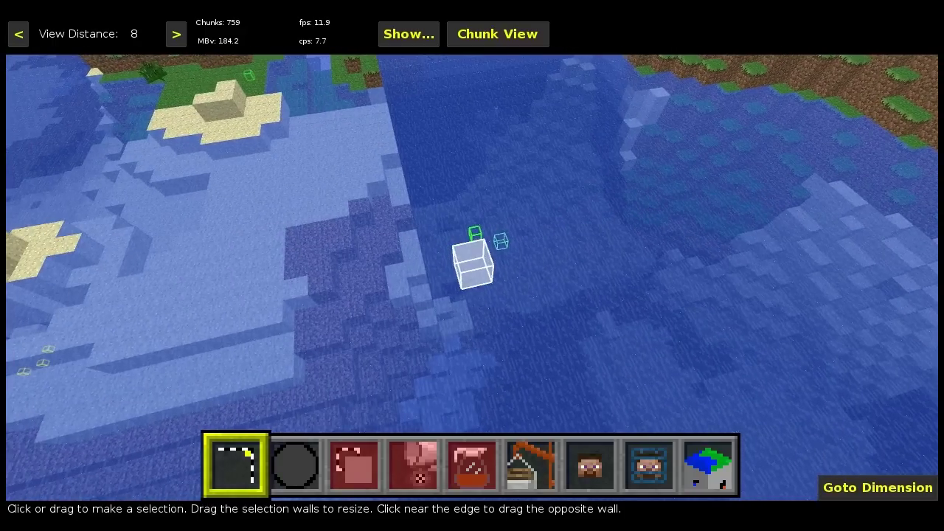
{"action": "key", "text": "l"}
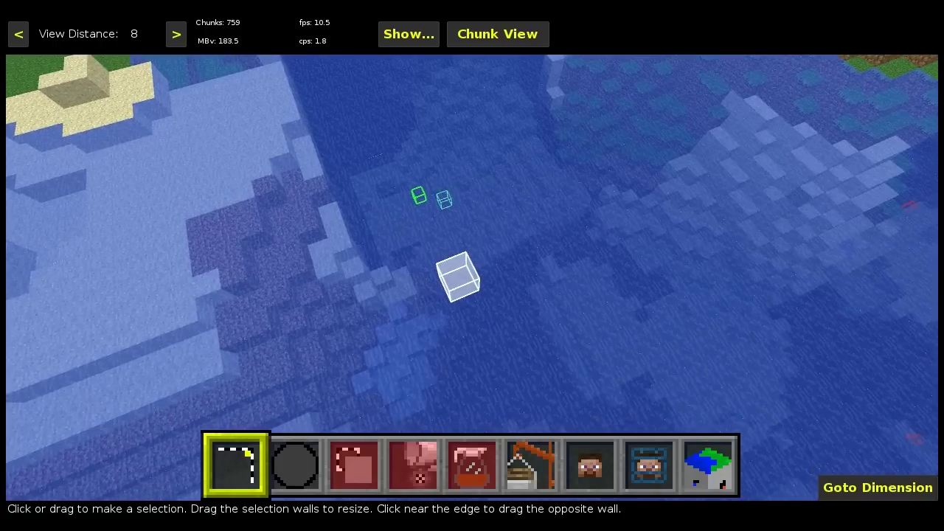
{"action": "key", "text": "i"}
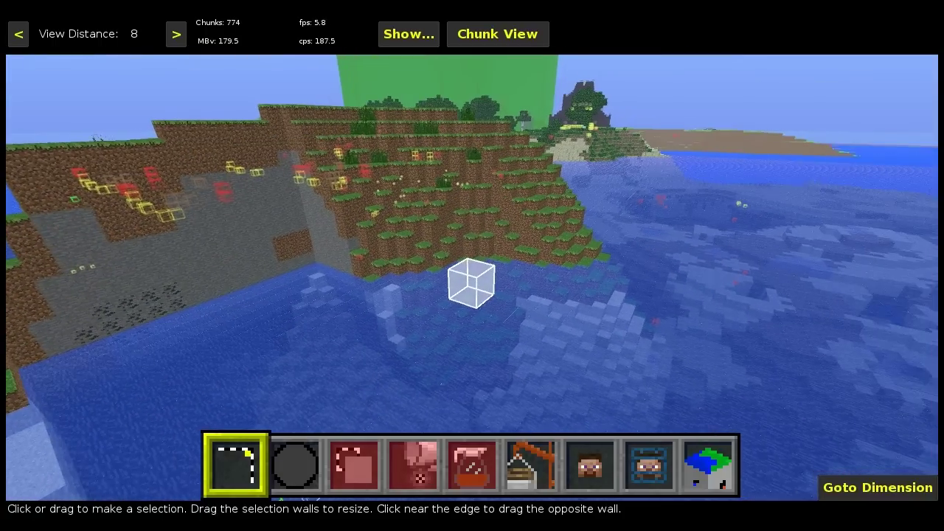
- Survey the open water and the sheer cut hill around the outlined seabed blocks from low, high and distant viewpoints
{"action": "key", "text": "j"}
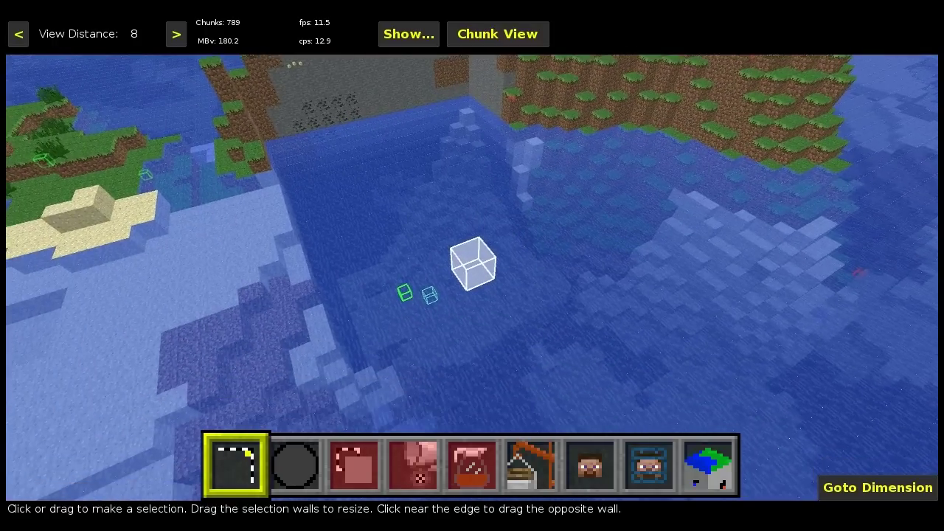
{"action": "key", "text": "s"}
{"action": "key", "text": "d"}
{"action": "key", "text": "k"}
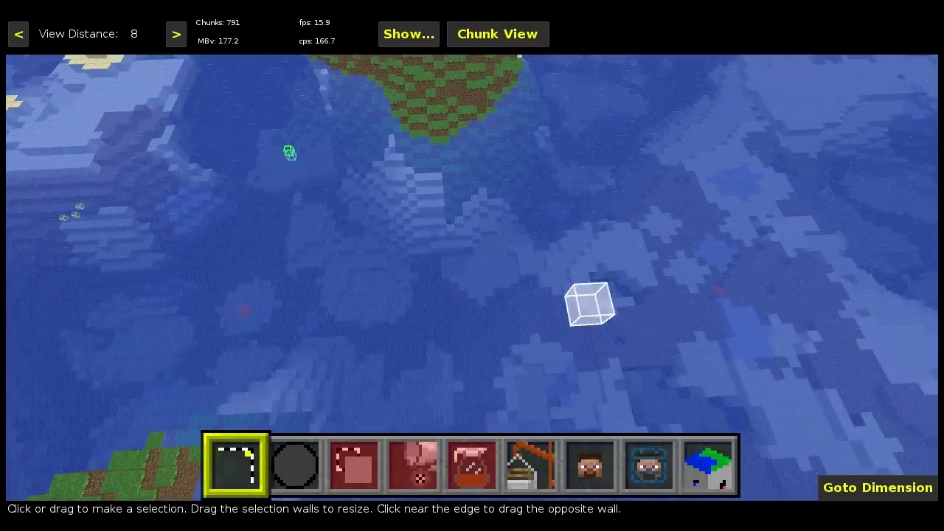
{"action": "right_click", "coordinate": [590, 304]}
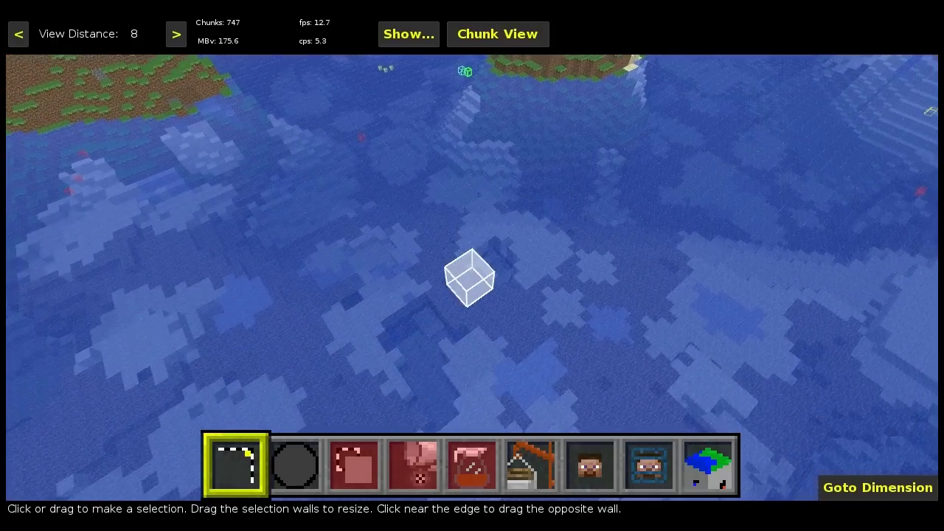
{"action": "key", "text": "i"}
{"action": "key", "text": "k"}
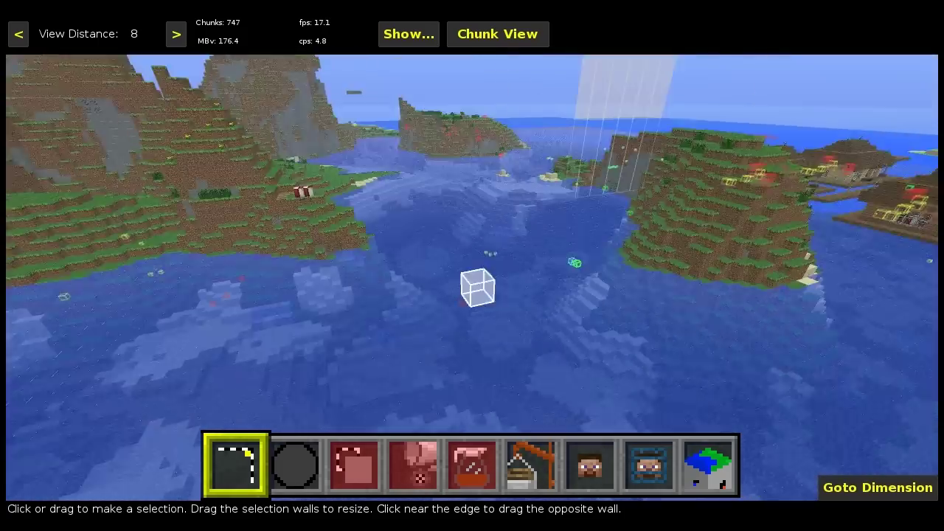
{"action": "key", "text": "w"}
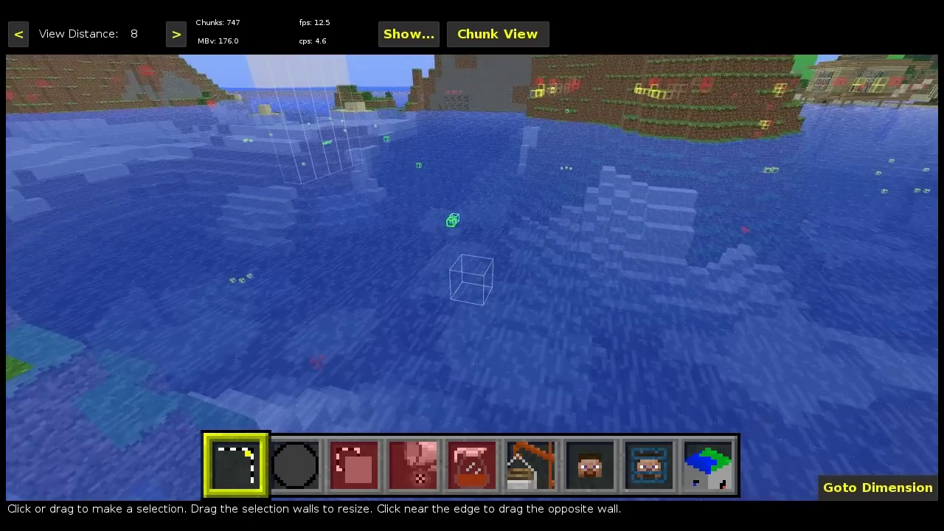
{"action": "key", "text": "q"}
{"action": "key", "text": "s"}
{"action": "key", "text": "w"}
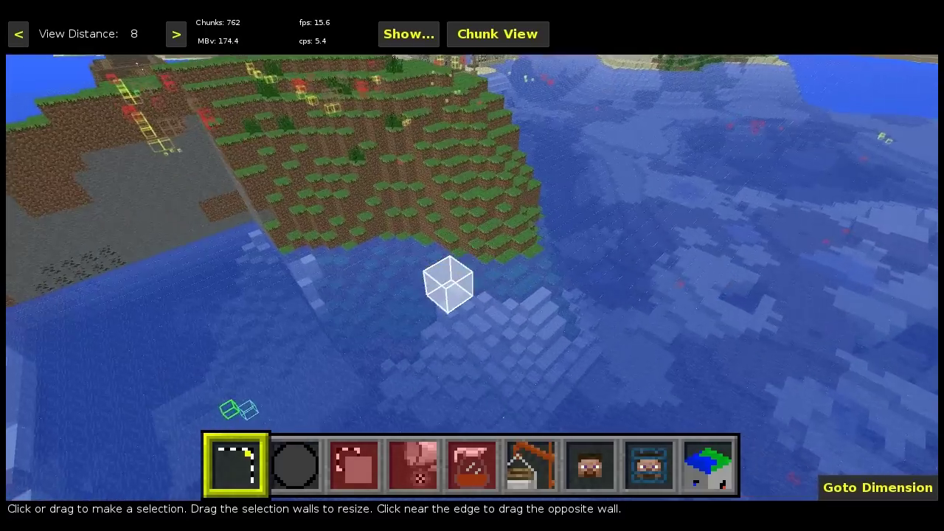
{"action": "key", "text": "s"}
{"action": "right_click", "coordinate": [519, 231]}
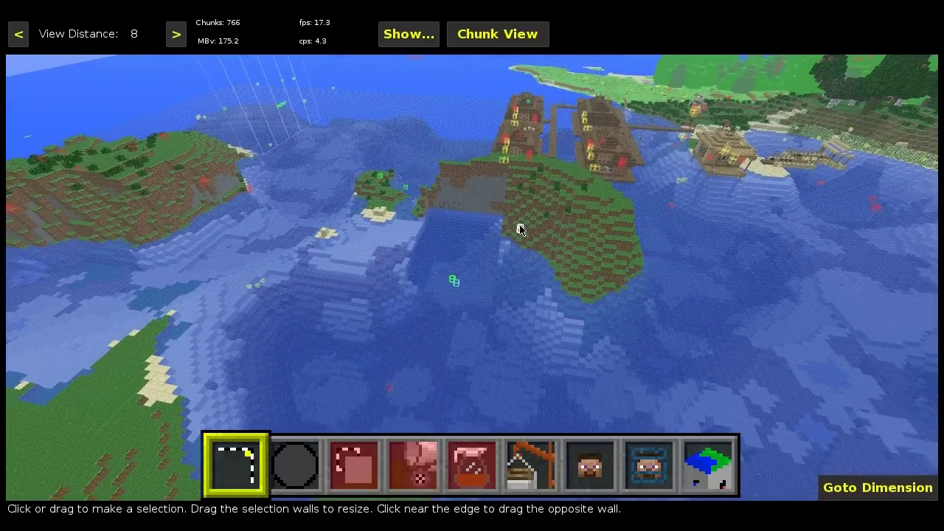
- Select the entire world, delete all entities within the selection, and clear the selection
{"action": "key", "text": "Escape"}
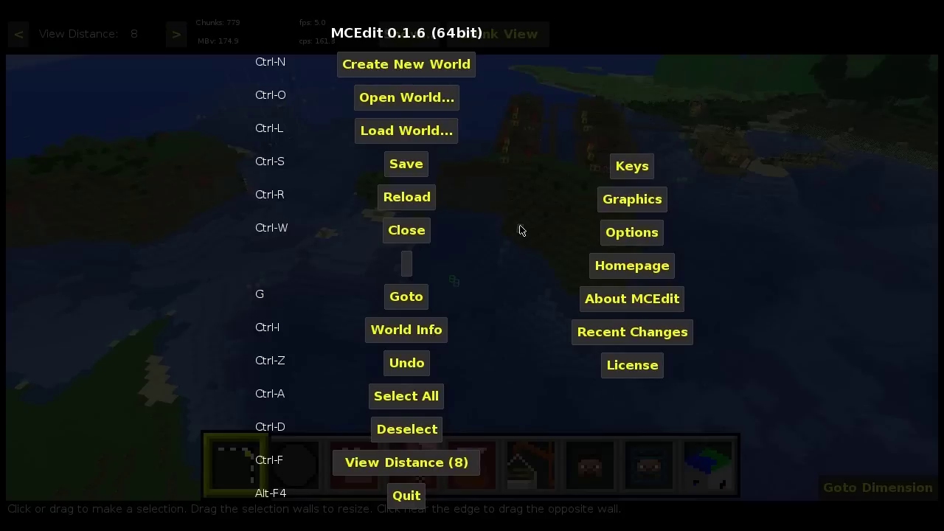
{"action": "key", "text": "ctrl+a"}
{"action": "key", "text": "Escape"}
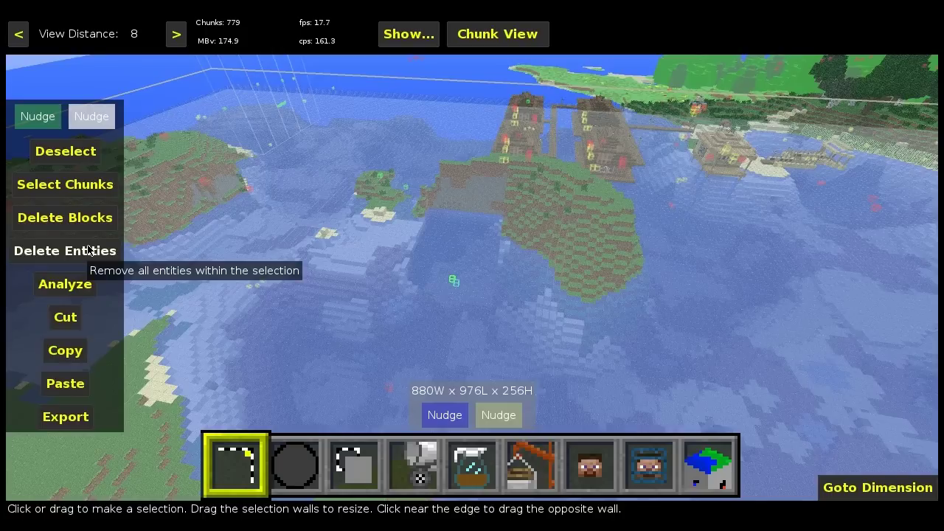
{"action": "left_click", "coordinate": [88, 251]}
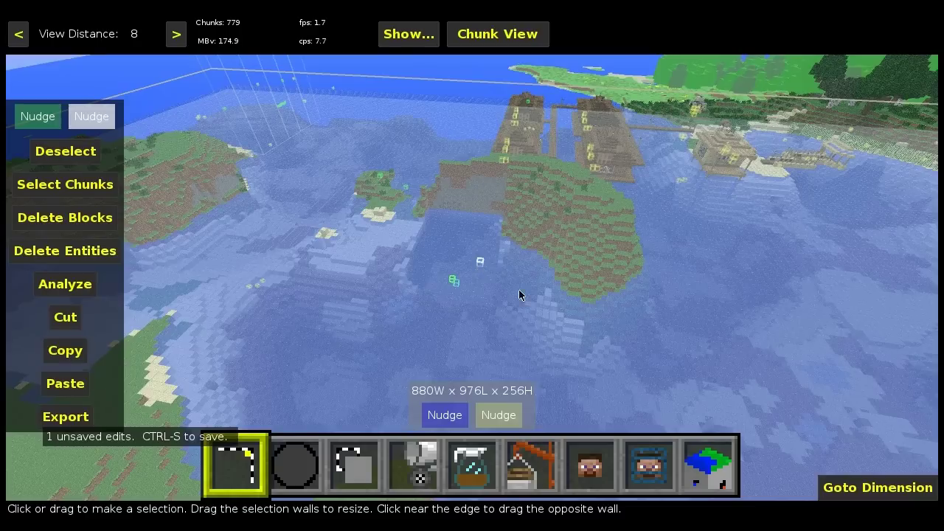
{"action": "left_click", "coordinate": [66, 151]}
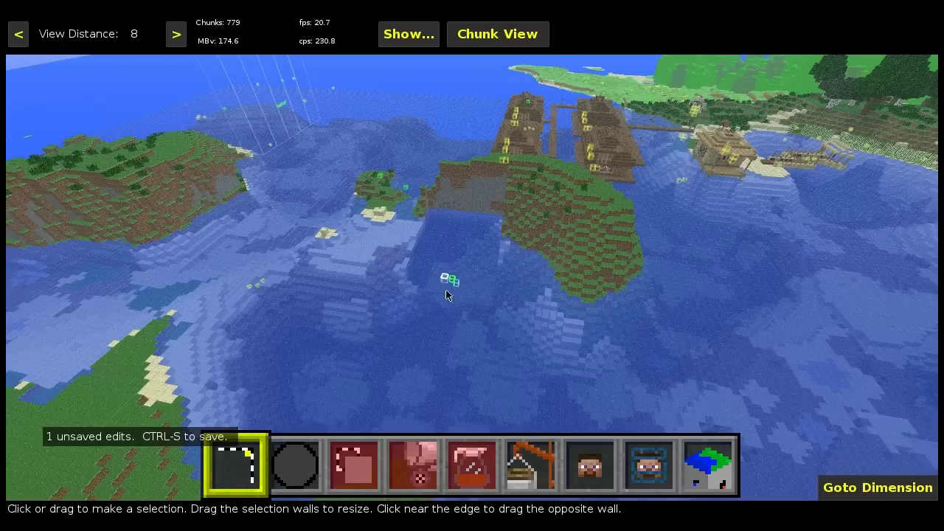
- Bring the cut hill and the water beside it into closer view and switch to the Chunk Control tool
{"action": "right_click", "coordinate": [462, 298]}
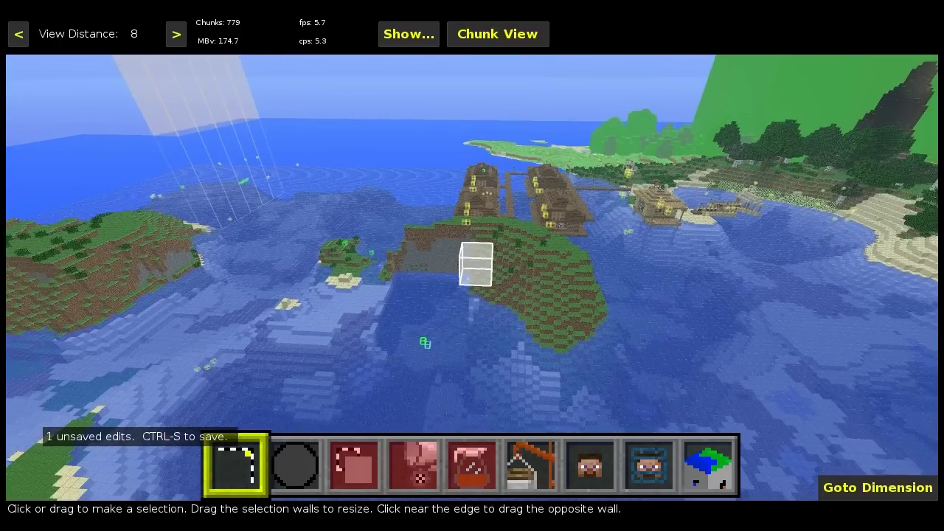
{"action": "key", "text": "w"}
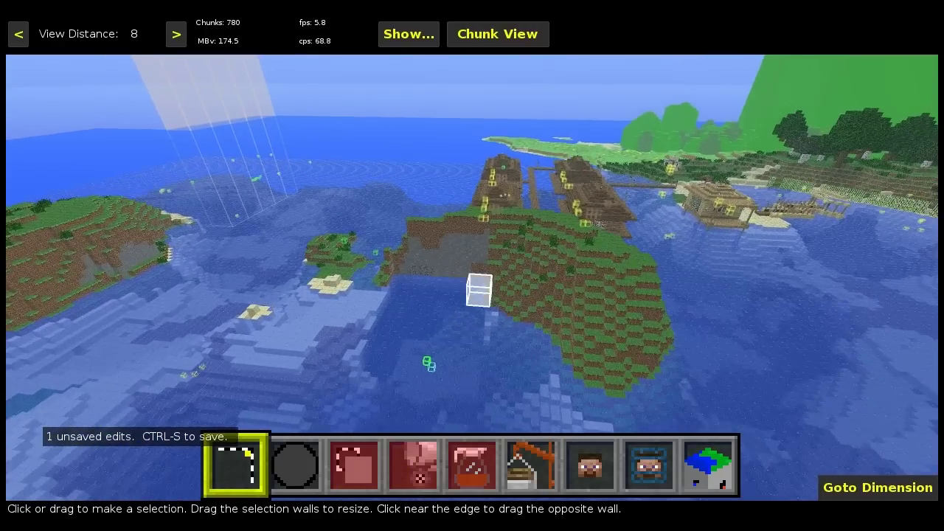
{"action": "right_click", "coordinate": [543, 367]}
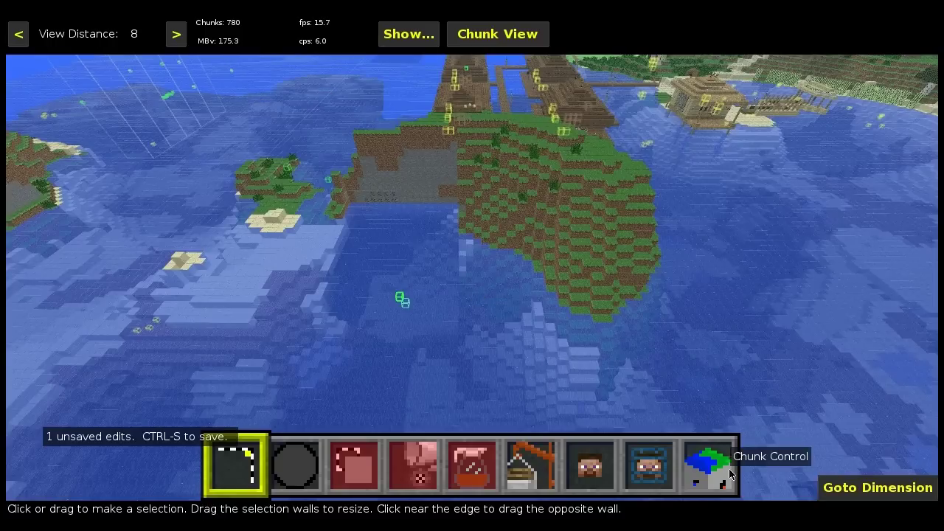
{"action": "left_click", "coordinate": [707, 461]}
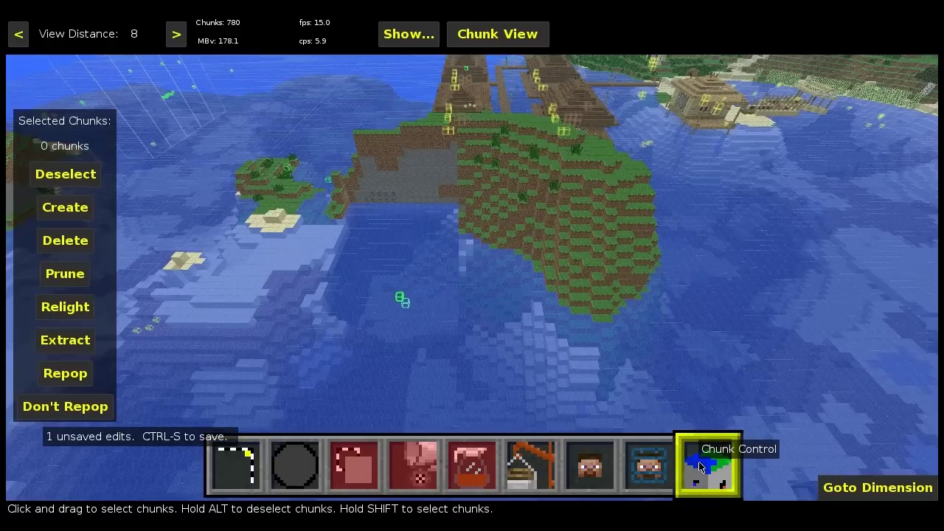
{"action": "left_click_drag", "start_coordinate": [398, 295], "coordinate": [456, 258]}
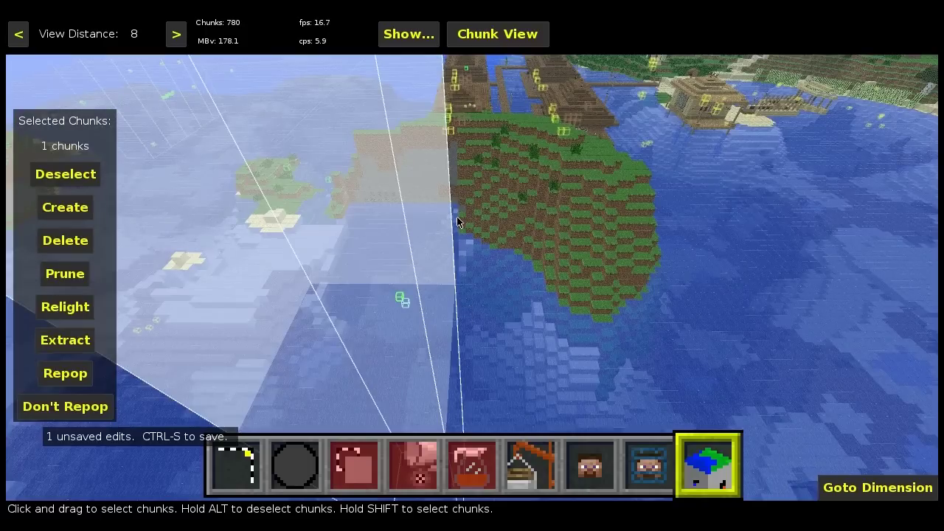
{"action": "left_click", "coordinate": [458, 219]}
{"action": "left_click", "coordinate": [83, 175]}
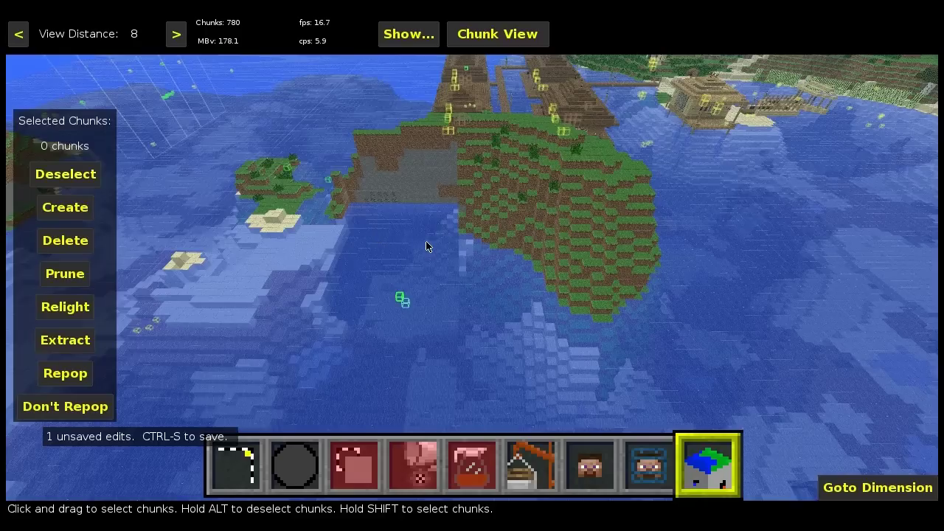
- Select the single water chunk directly in front of the cut hill face and delete it from disk
{"action": "left_click", "coordinate": [427, 240]}
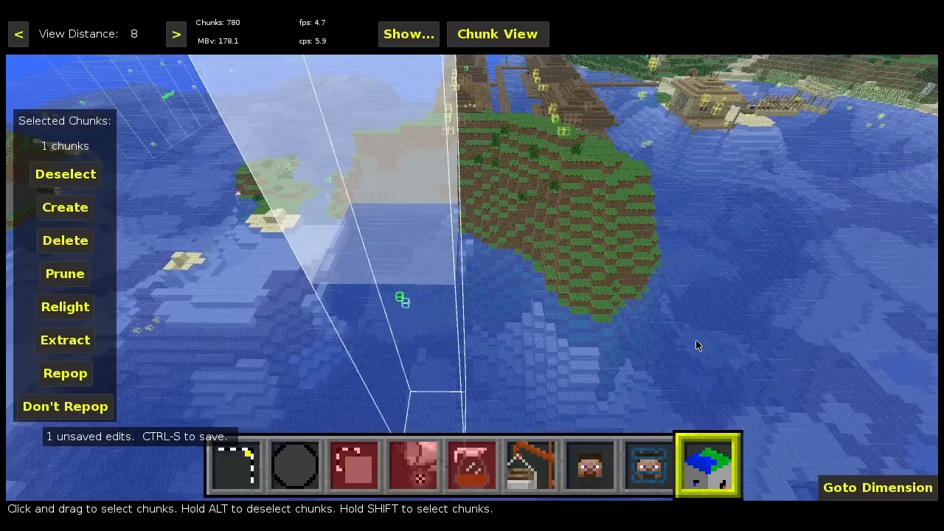
{"action": "key", "text": "s"}
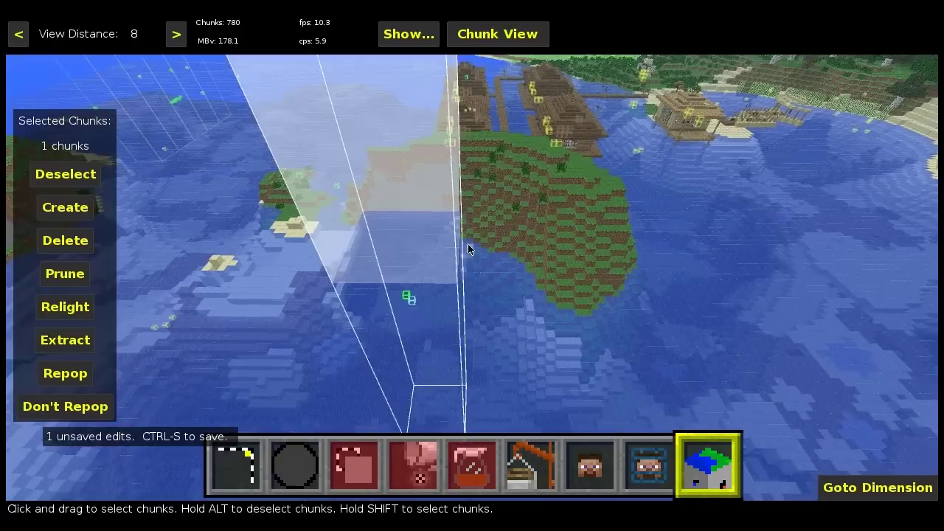
{"action": "key", "text": "a"}
{"action": "key", "text": "s"}
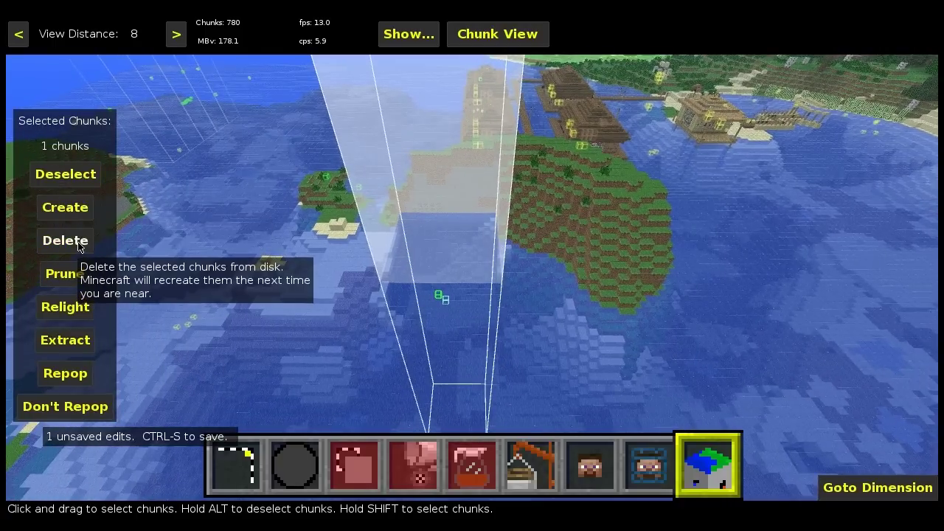
{"action": "left_click", "coordinate": [79, 245]}
{"action": "left_click", "coordinate": [547, 283]}
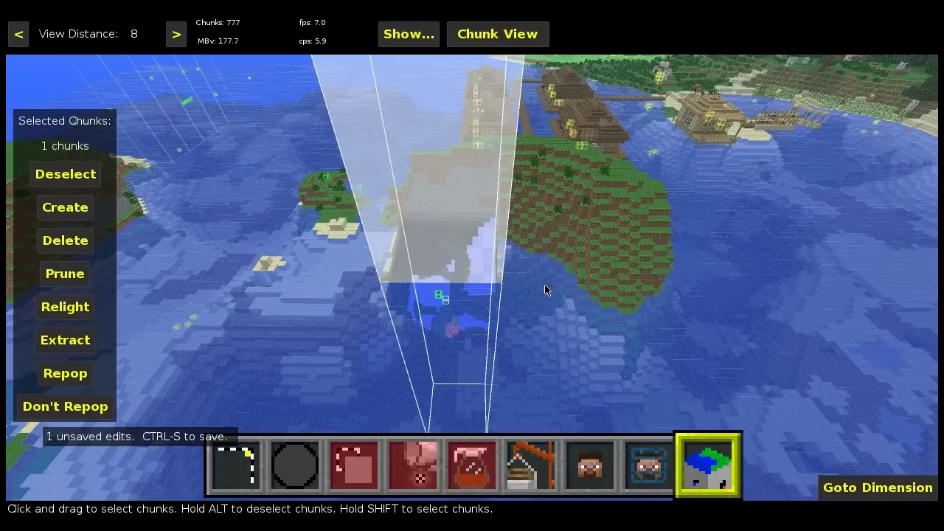
- Recreate the selected chunk with the Minecraft Server generator, Release 1.4.7, and relight it
{"action": "left_click", "coordinate": [65, 207]}
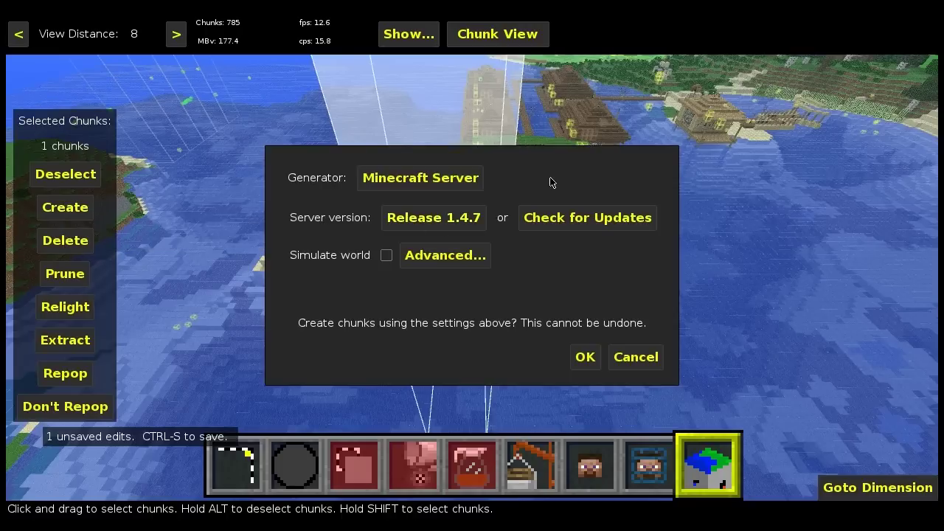
{"action": "left_click", "coordinate": [585, 358]}
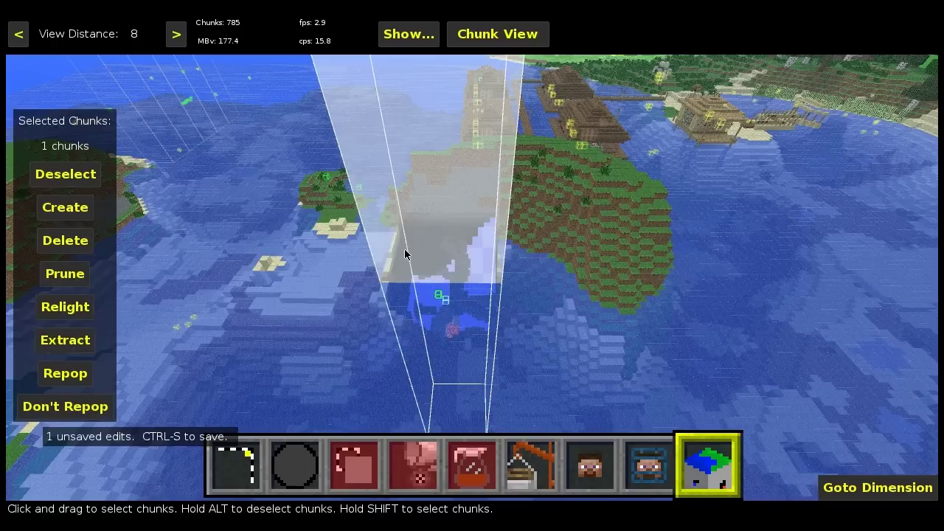
{"action": "left_click", "coordinate": [68, 322]}
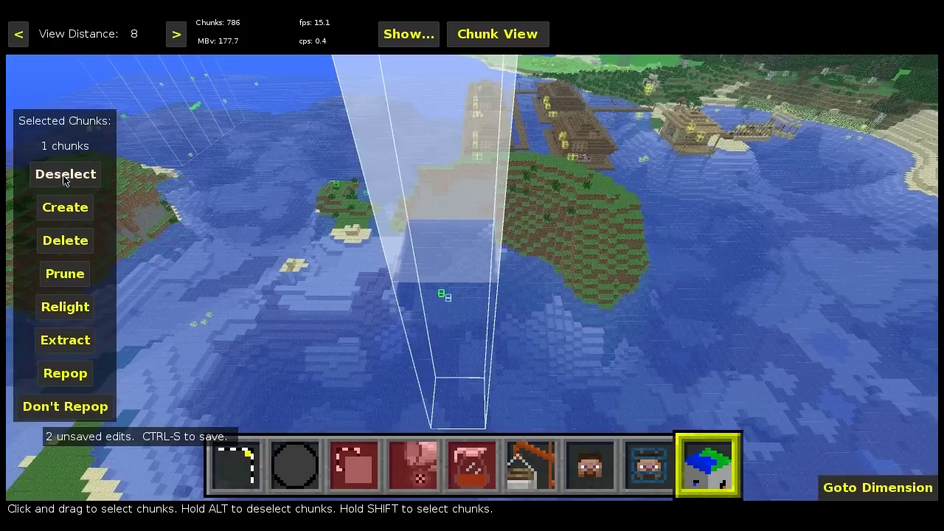
- Deselect the chunk, return to the selection tool and save the world edits
{"action": "left_click", "coordinate": [65, 174]}
{"action": "left_click", "coordinate": [226, 460]}
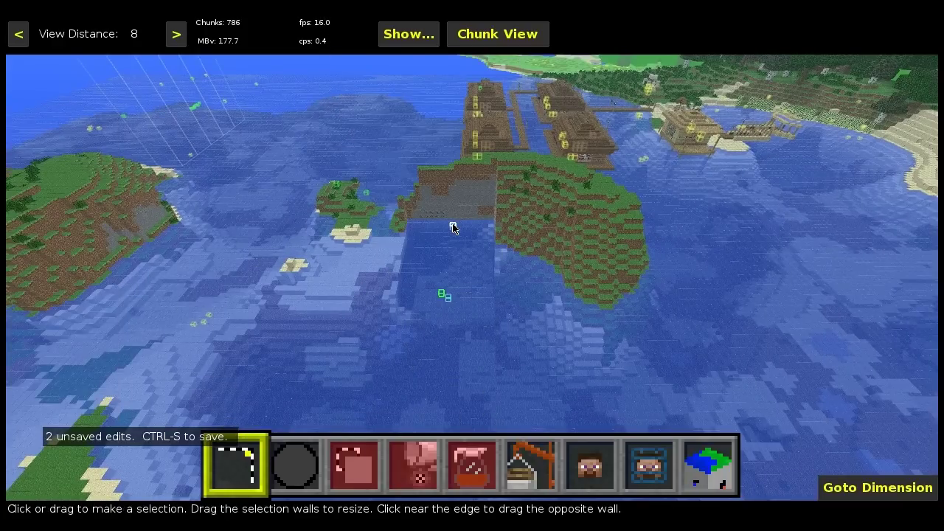
{"action": "key", "text": "Escape"}
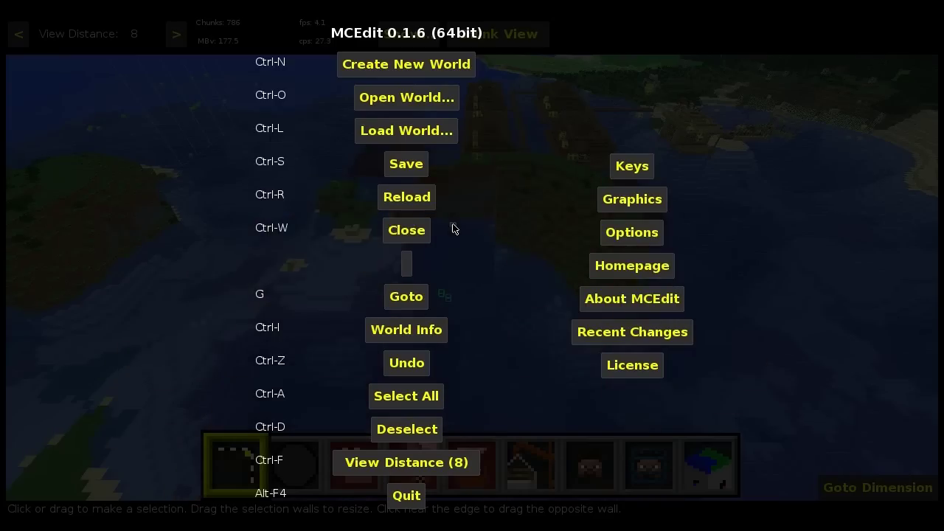
{"action": "key", "text": "Escape"}
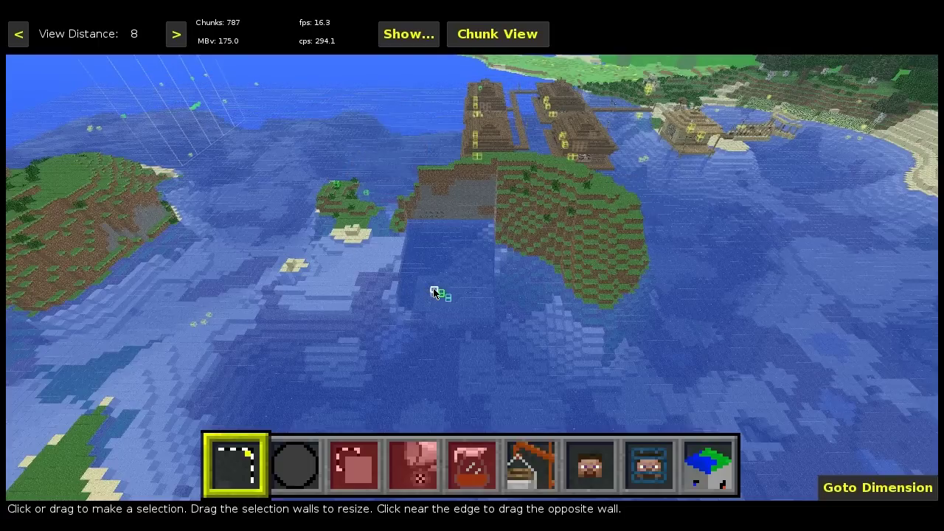
- Switch to Minecraft, open the Tutorial Island Corrupted world and fly from the dark chunk hole to the stilt houses
{"action": "key", "text": "Escape"}
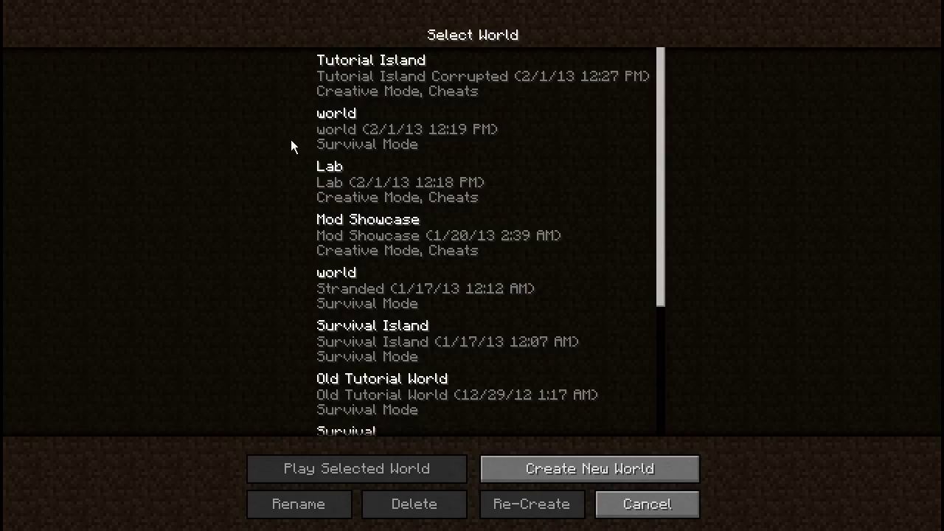
{"action": "double_click", "coordinate": [406, 70]}
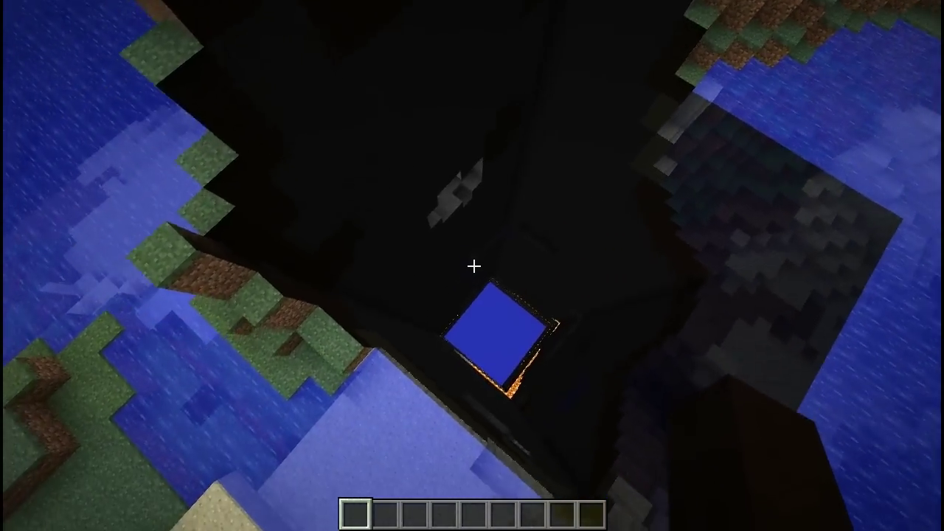
{"action": "key", "text": "w"}
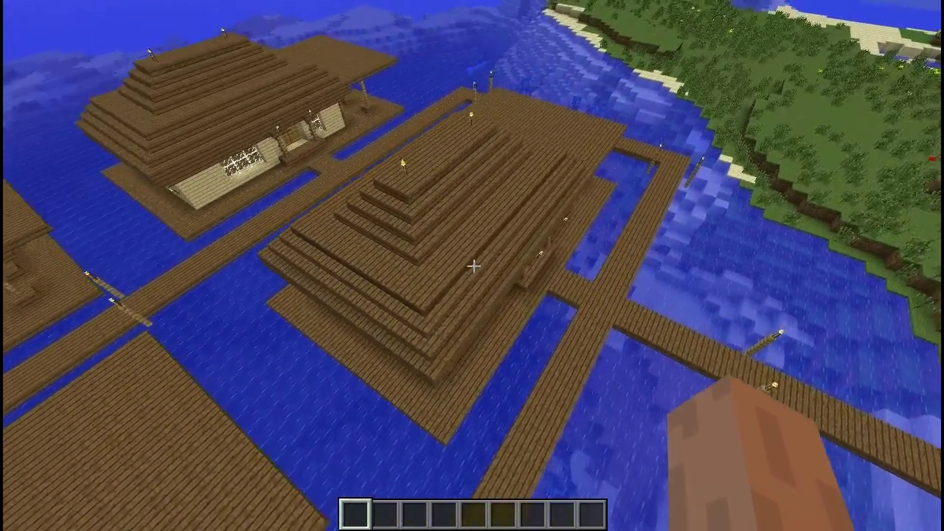
- Enter a wooden stilt house, inspect its interior from both ends, and go out onto the dock toward the shore
{"action": "key", "text": "w"}
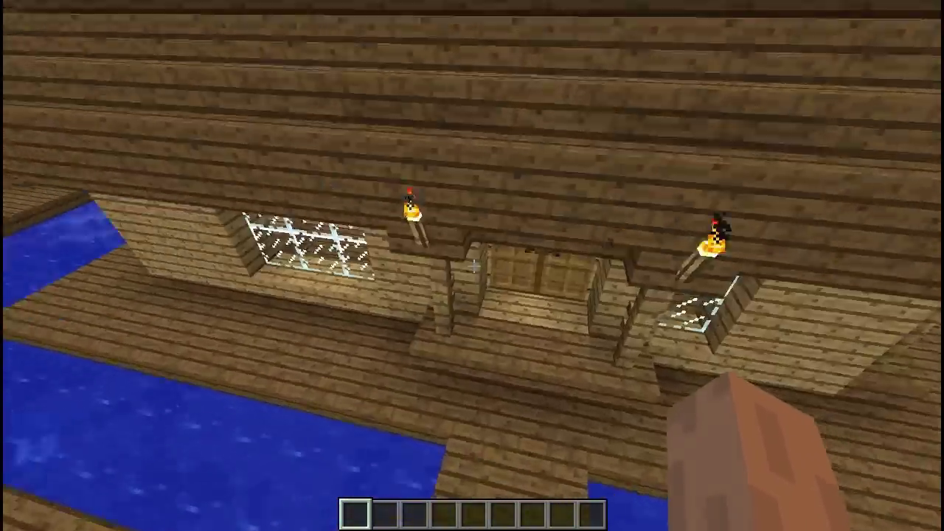
{"action": "right_click", "coordinate": [474, 266]}
{"action": "key", "text": "w"}
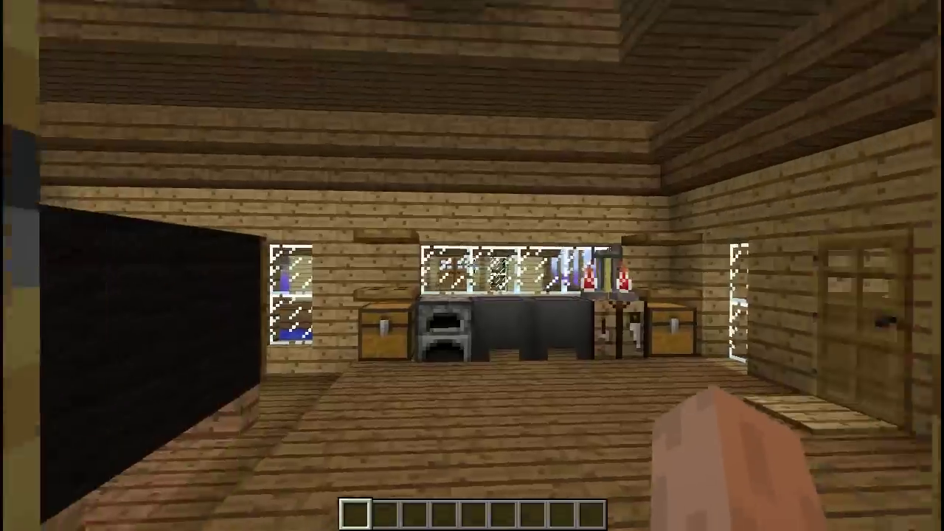
{"action": "key", "text": "s"}
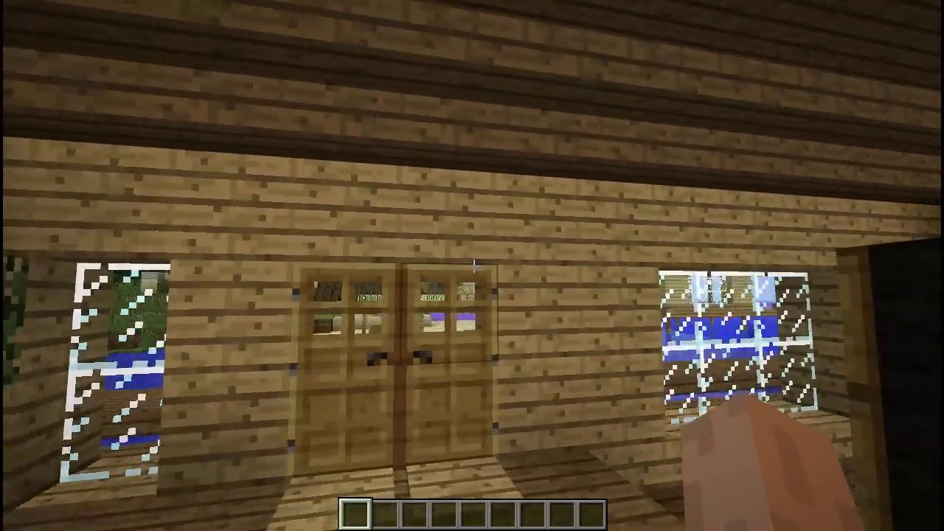
{"action": "key", "text": "w"}
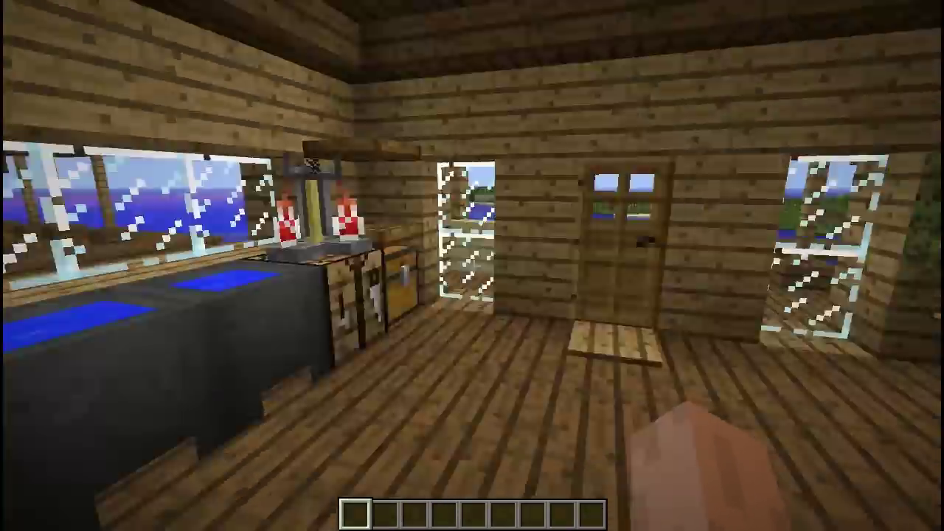
{"action": "key", "text": "w"}
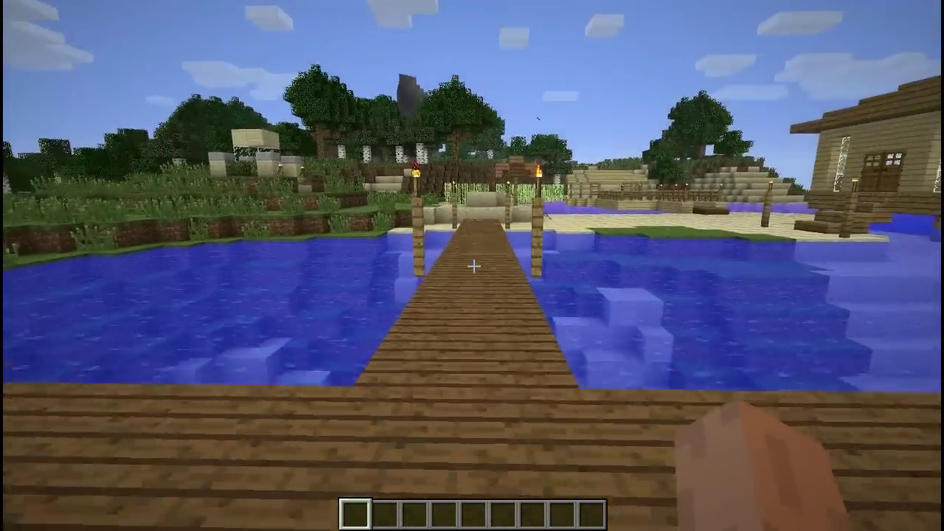
- Fly from the dock over the zigzag pier and across the grassy shore toward the dark-roofed pagoda, viewing the builds
{"action": "key", "text": "w"}
{"action": "key", "text": "space"}
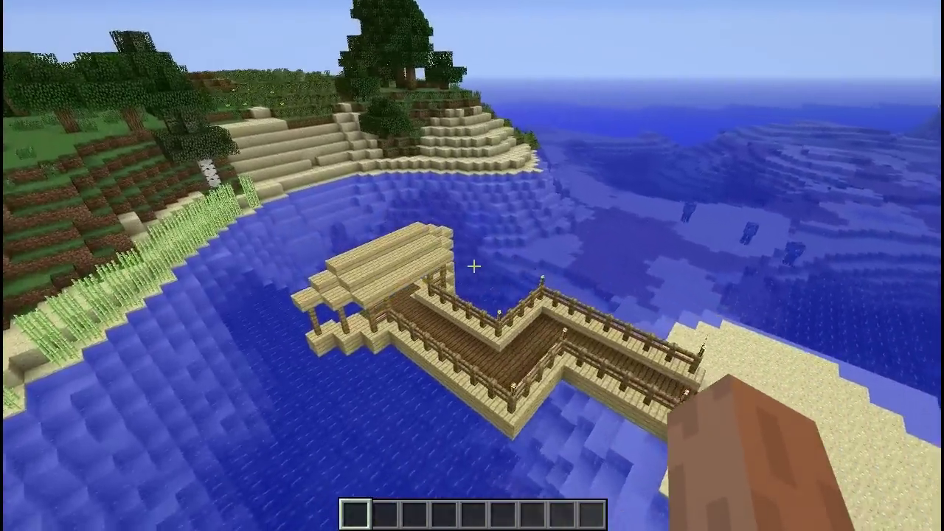
{"action": "key", "text": "a"}
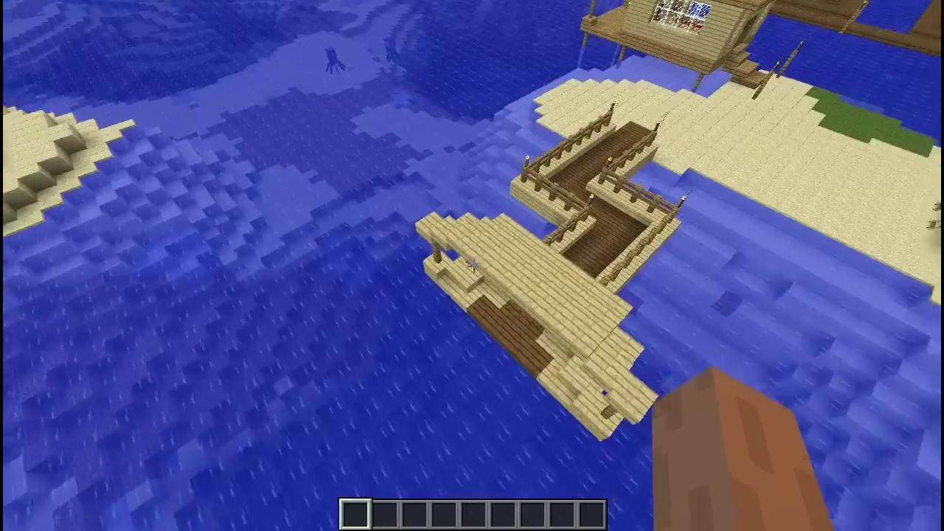
{"action": "key", "text": "w"}
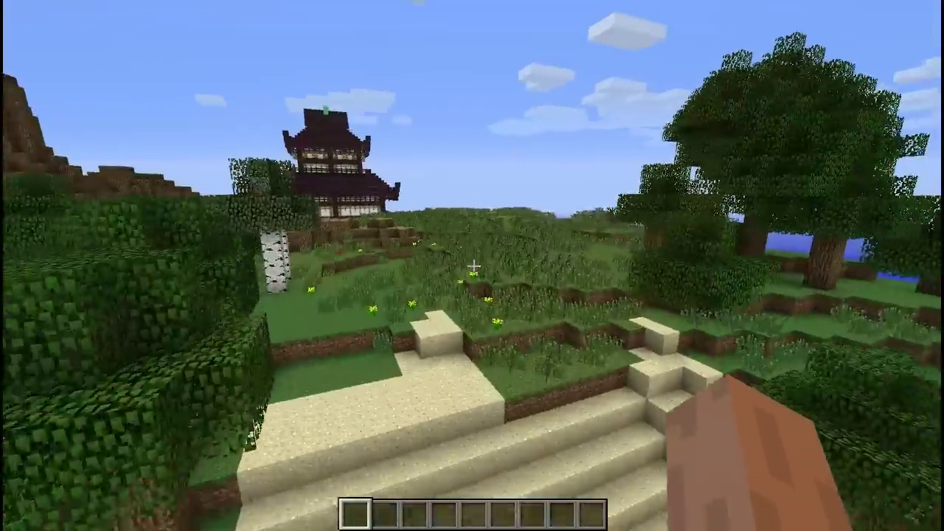
{"action": "key", "text": "space"}
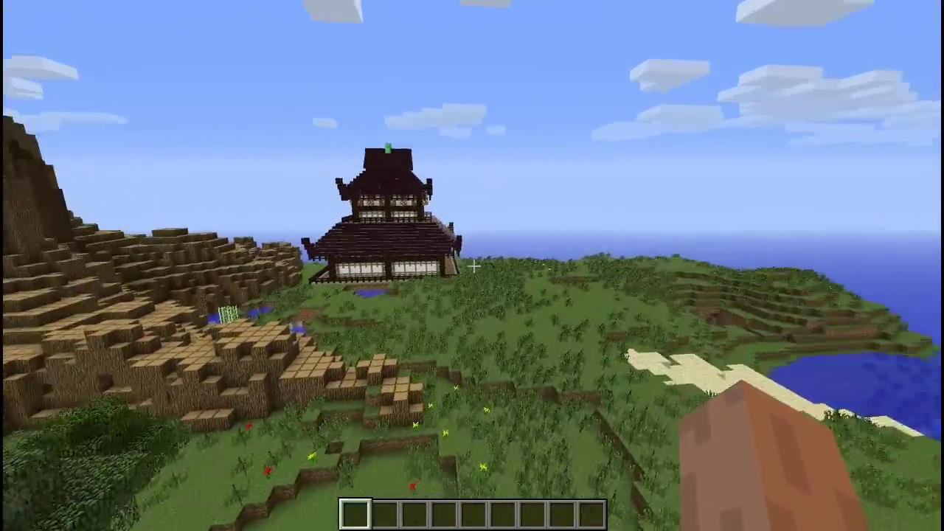
- Fly over the shallow sea to the dark chunk hole, then examine it and the neighbouring hillside coast
{"action": "key", "text": "d"}
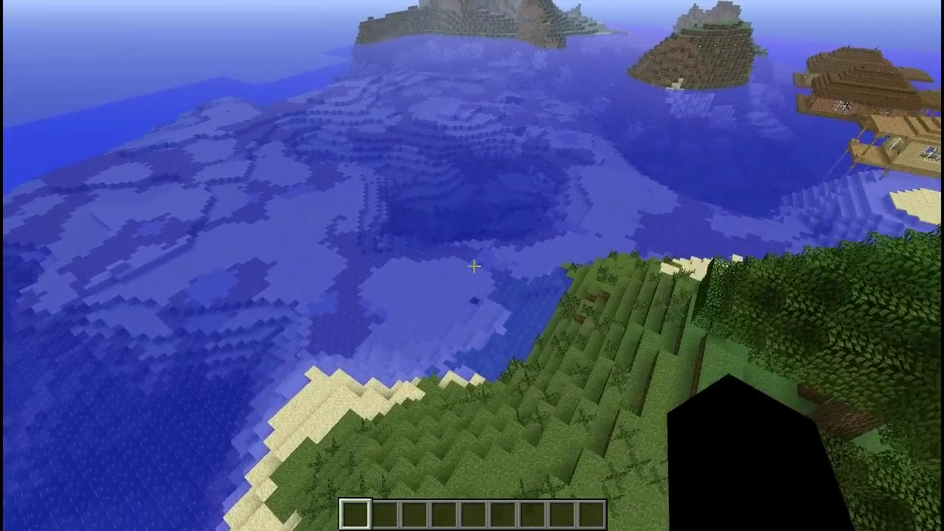
{"action": "key", "text": "w"}
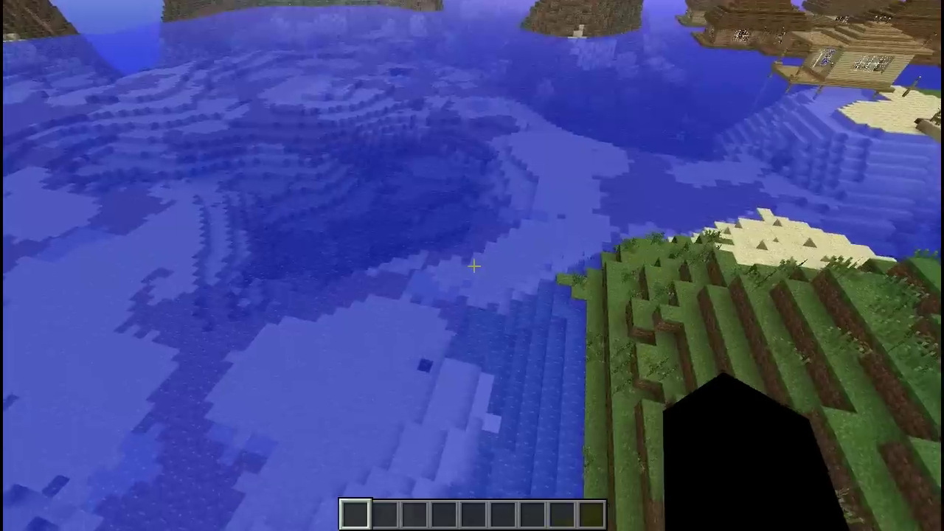
{"action": "mouse_move", "coordinate": [474, 266]}
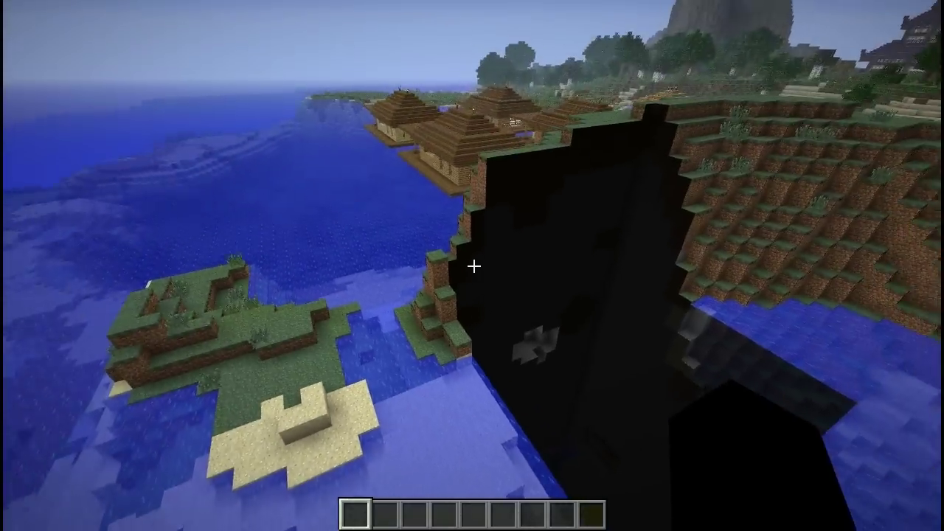
{"action": "key", "text": "s"}
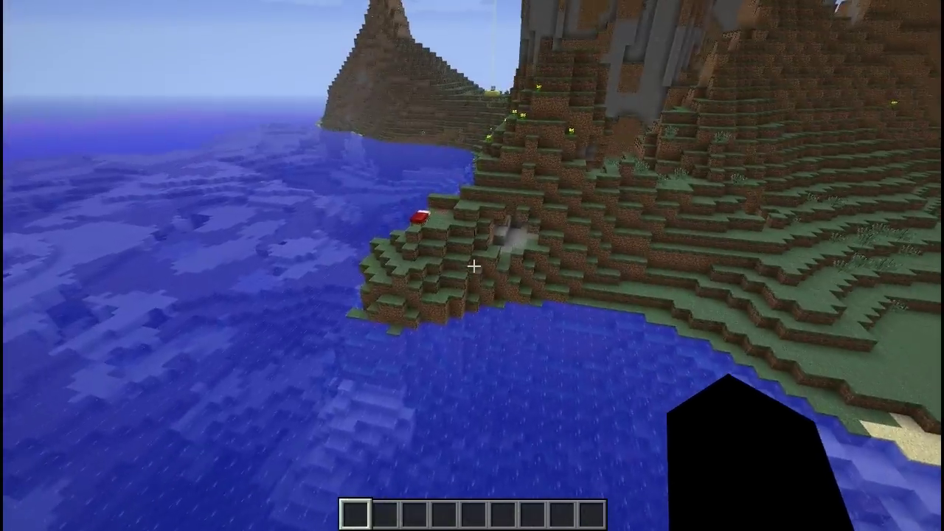
{"action": "key", "text": "w"}
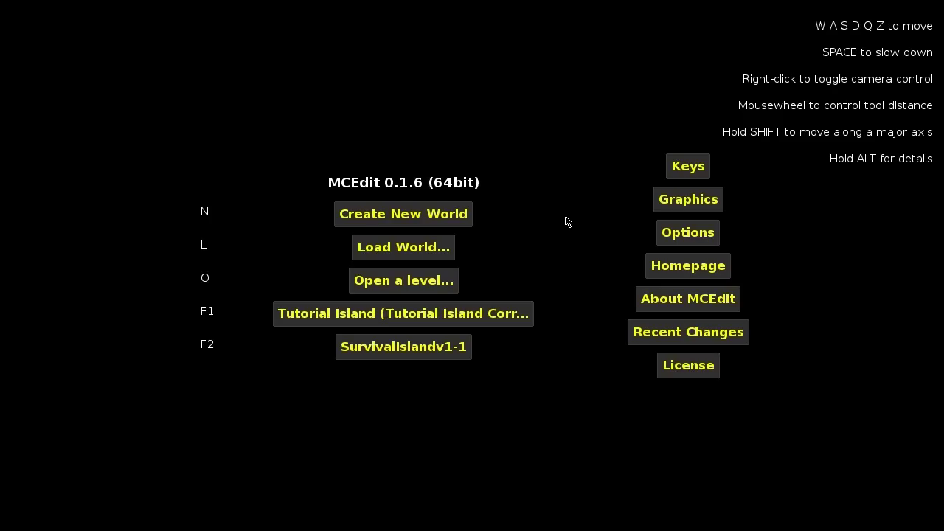
- In MCEdit, load the Tutorial Island (Tutorial Island Corrupted) world and select the single damaged chunk in the water beside the hill
{"action": "left_click", "coordinate": [411, 253]}
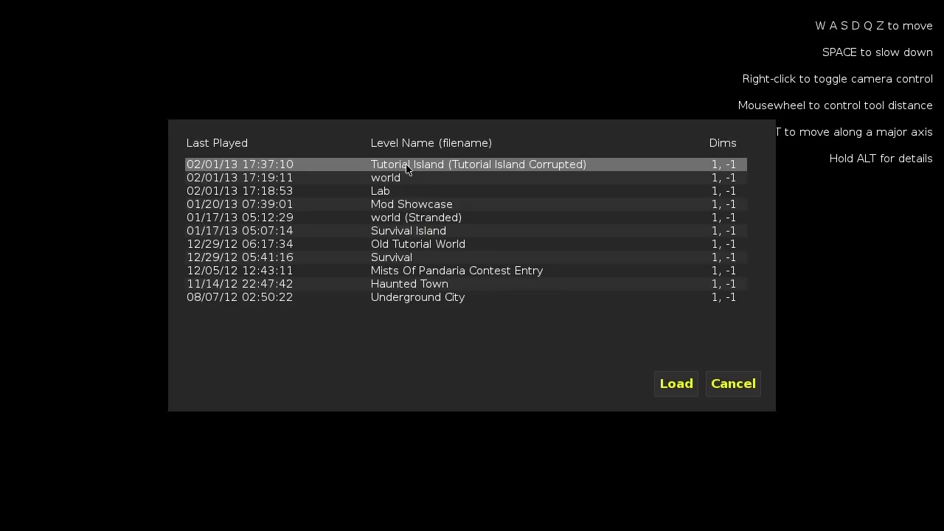
{"action": "double_click", "coordinate": [406, 165]}
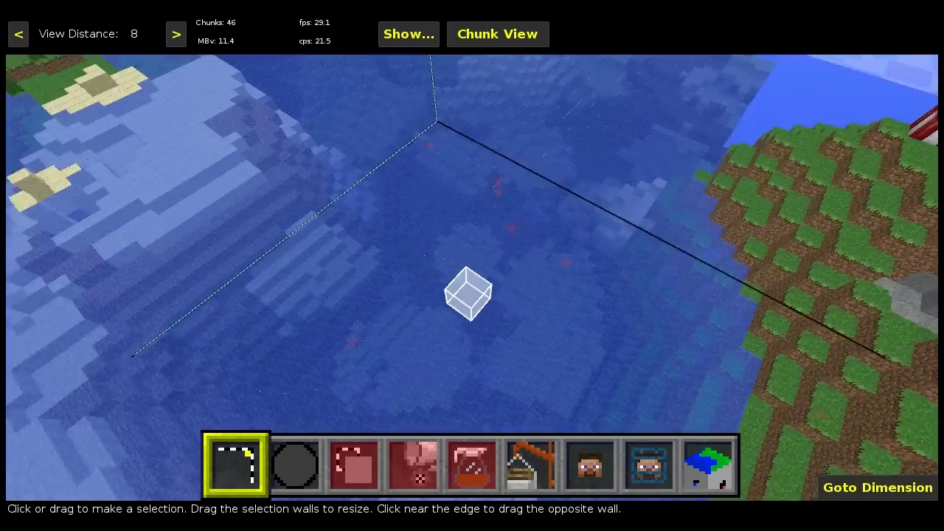
{"action": "key", "text": "s"}
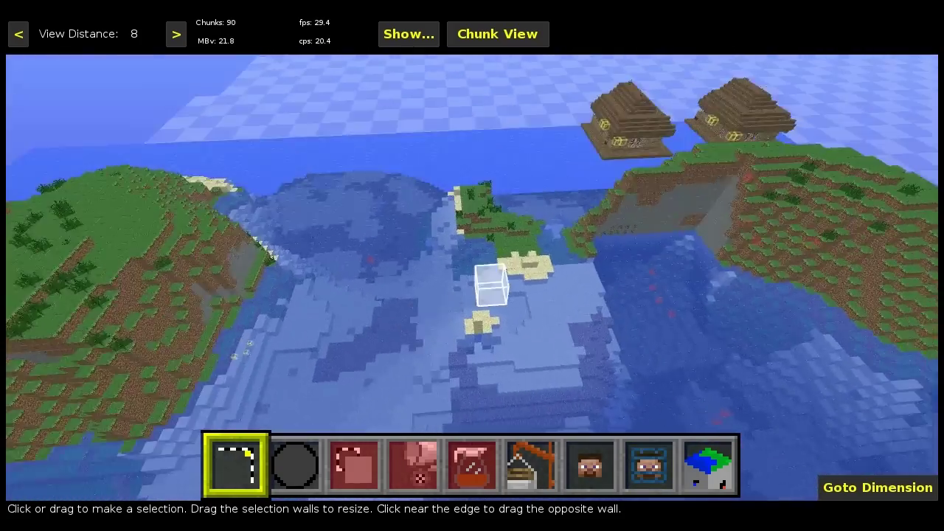
{"action": "key", "text": "w"}
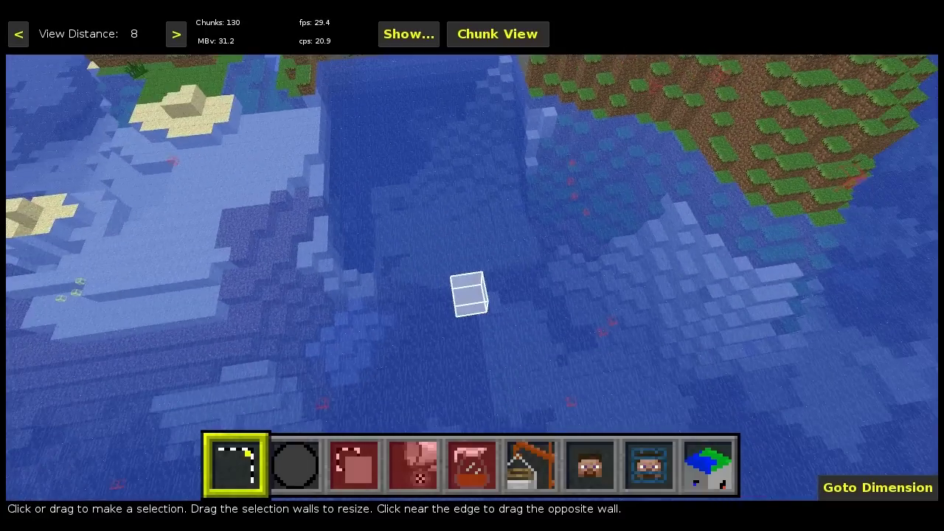
{"action": "left_click", "coordinate": [707, 463]}
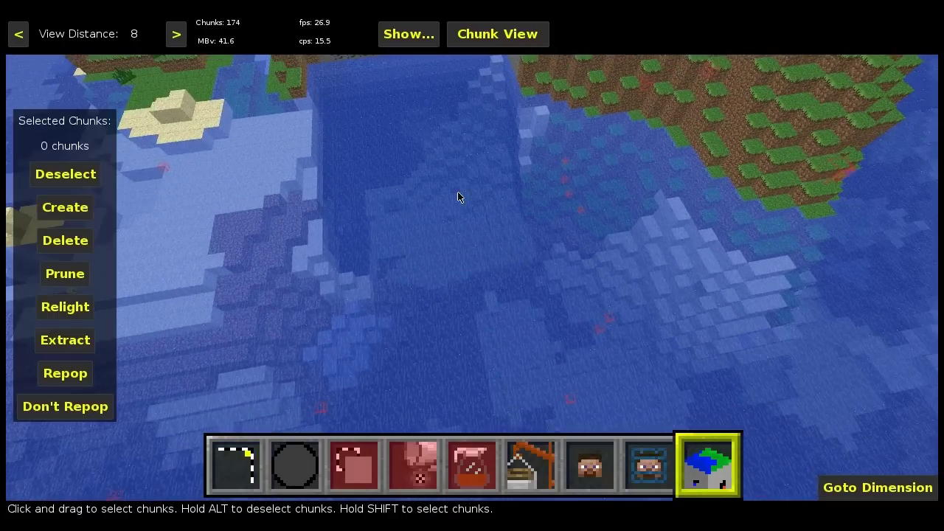
{"action": "left_click", "coordinate": [431, 196]}
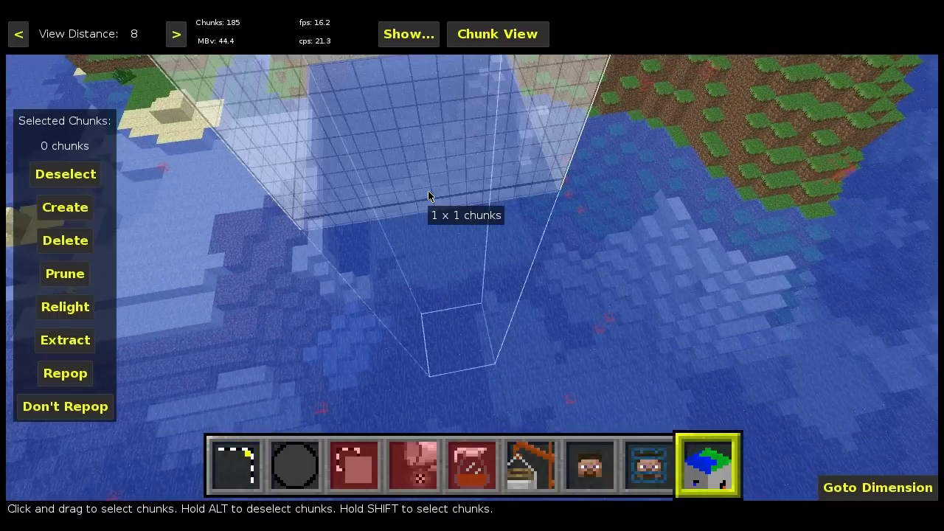
- Review the chunk creation options, recreate the selected chunk using the Minecraft Server generator and Release 1.4.7, and relight it
{"action": "left_click", "coordinate": [73, 218]}
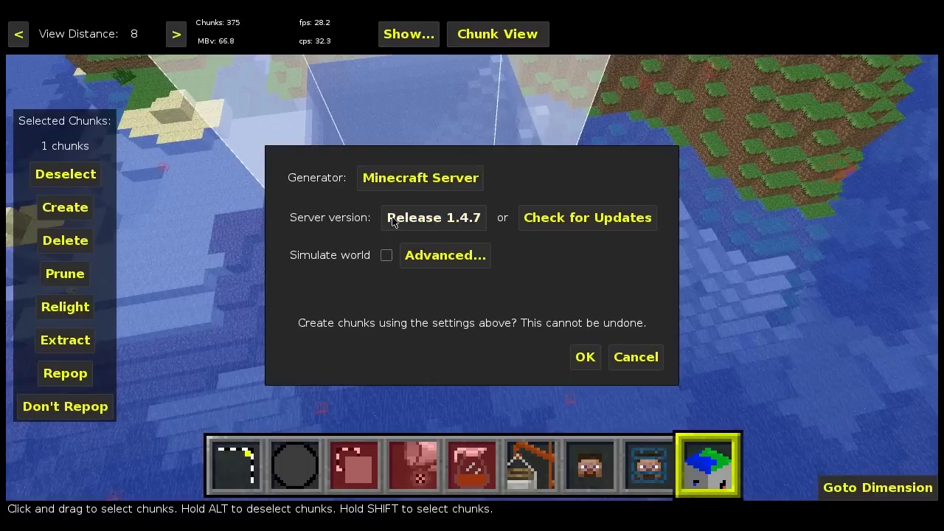
{"action": "left_click", "coordinate": [443, 219]}
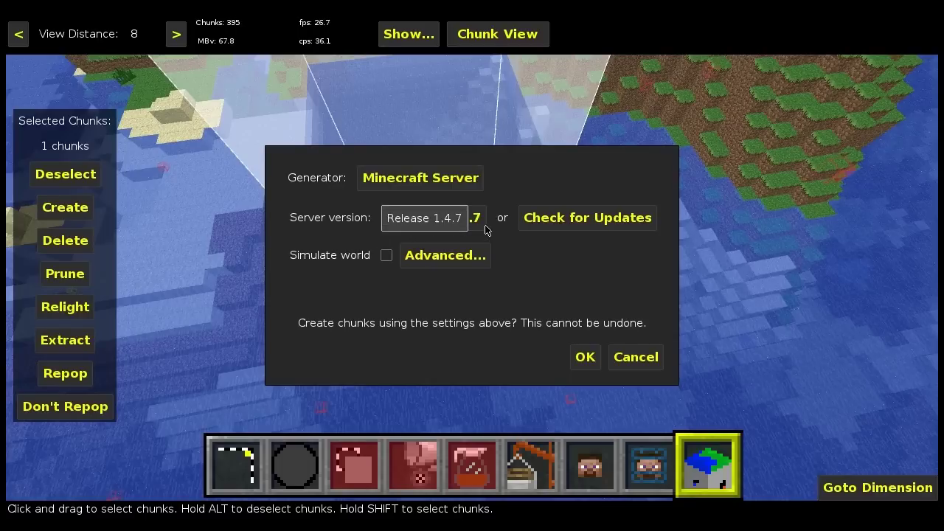
{"action": "left_click", "coordinate": [459, 219]}
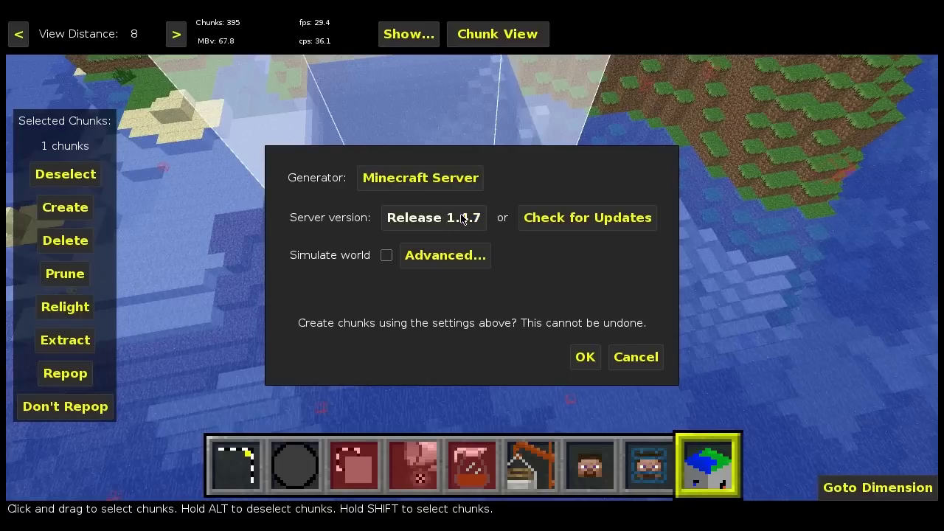
{"action": "left_click", "coordinate": [444, 187]}
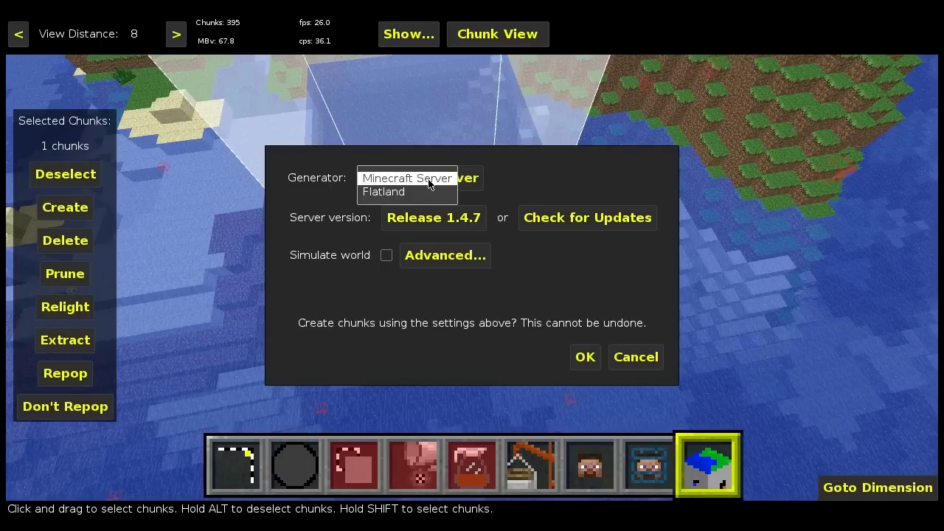
{"action": "left_click", "coordinate": [428, 183]}
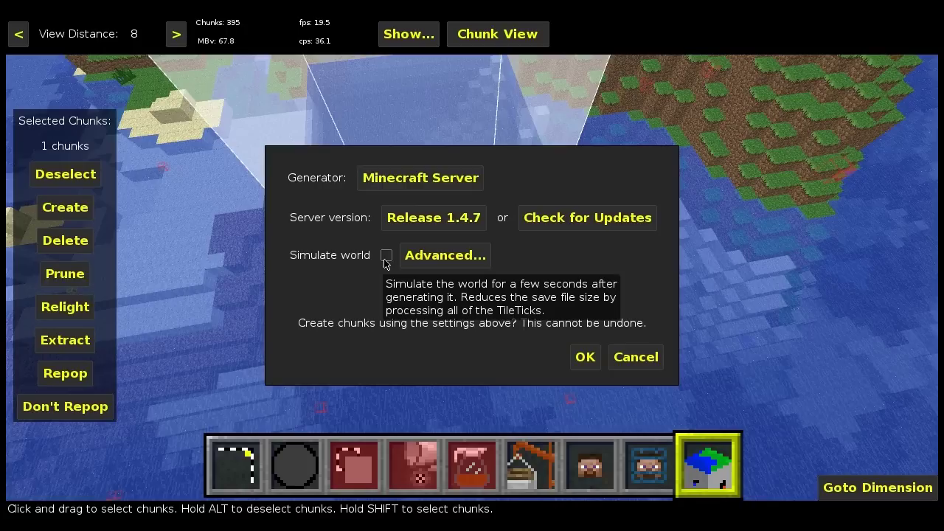
{"action": "left_click", "coordinate": [447, 257]}
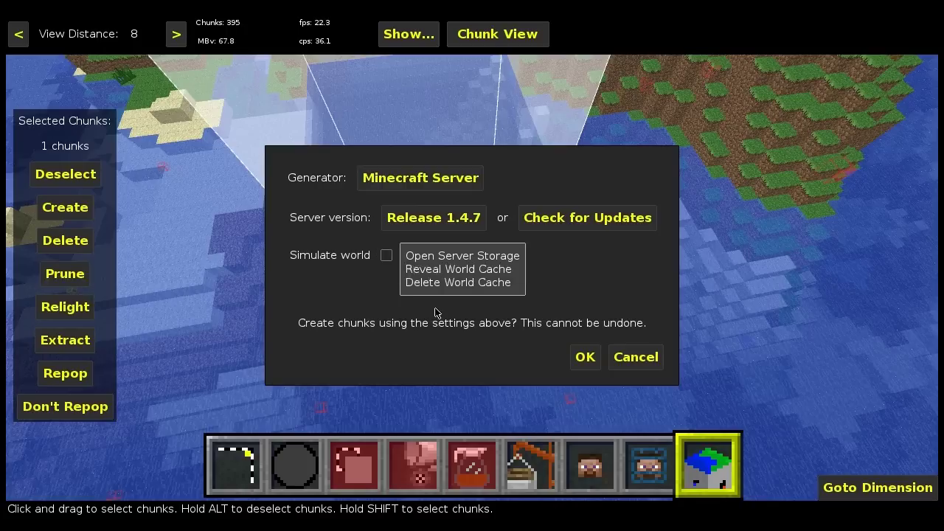
{"action": "left_click", "coordinate": [583, 265]}
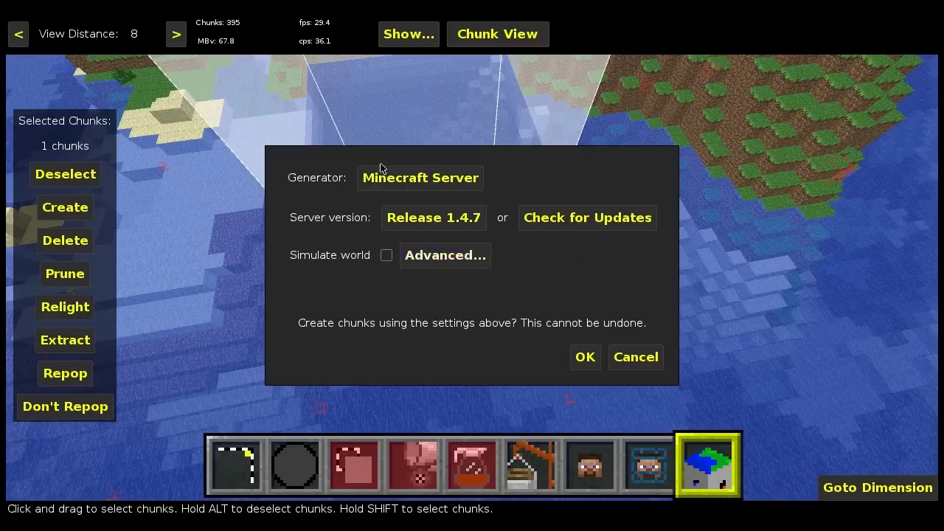
{"action": "left_click", "coordinate": [591, 357]}
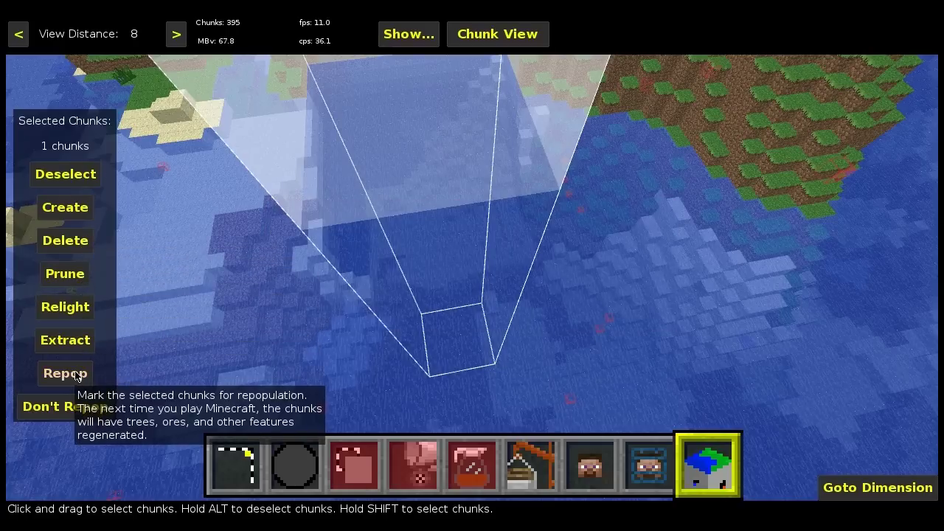
{"action": "left_click", "coordinate": [73, 313]}
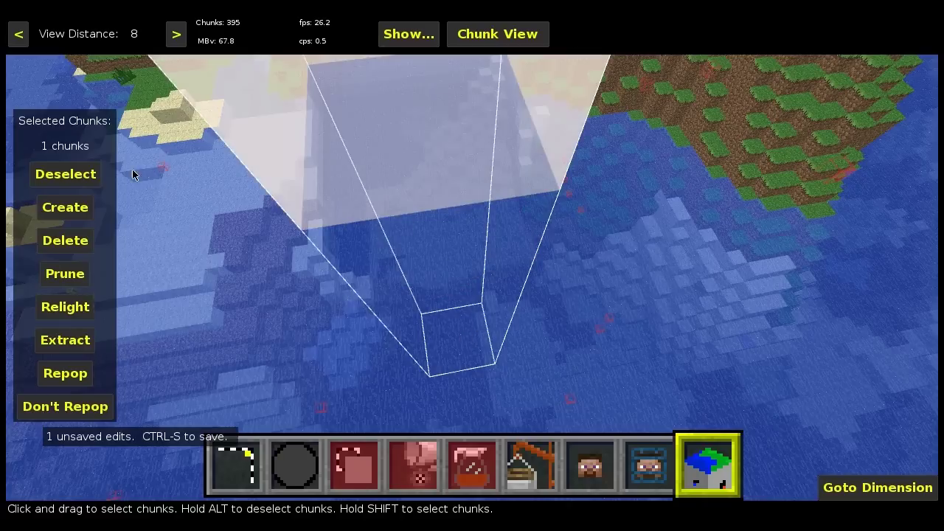
- Deselect the chunk, save the pending world edits and quit MCEdit
{"action": "left_click", "coordinate": [68, 177]}
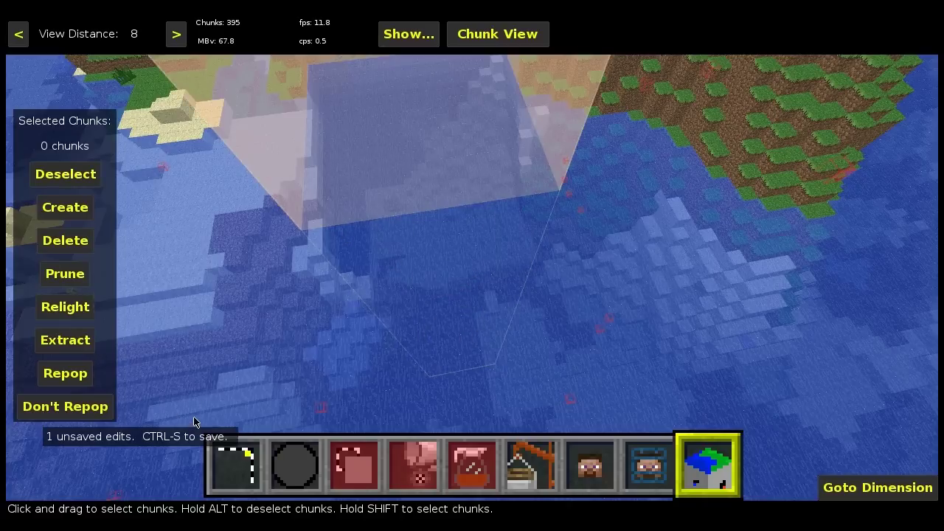
{"action": "key", "text": "Escape"}
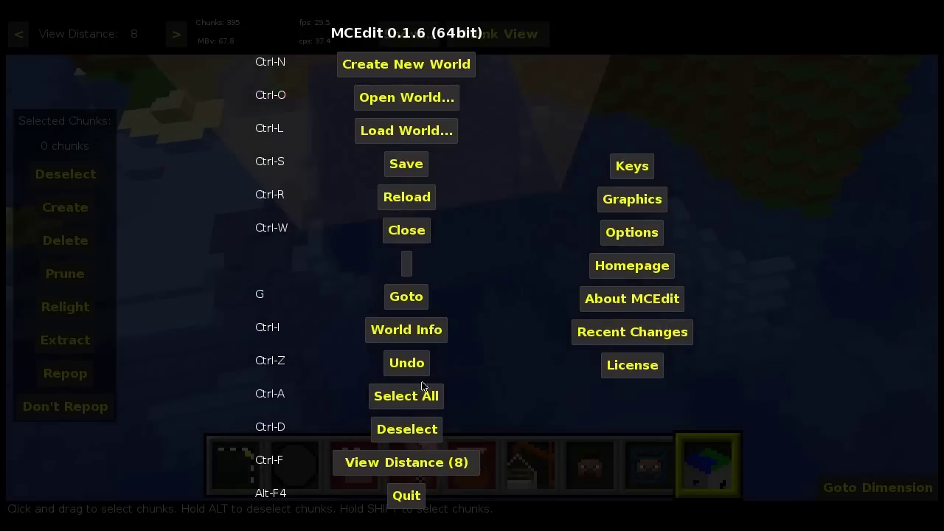
{"action": "key", "text": "Escape"}
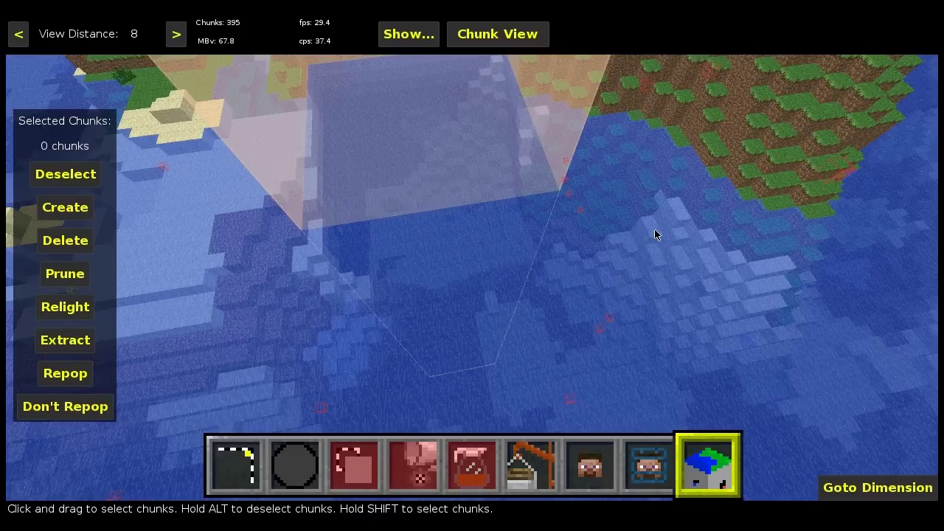
{"action": "key", "text": "Escape"}
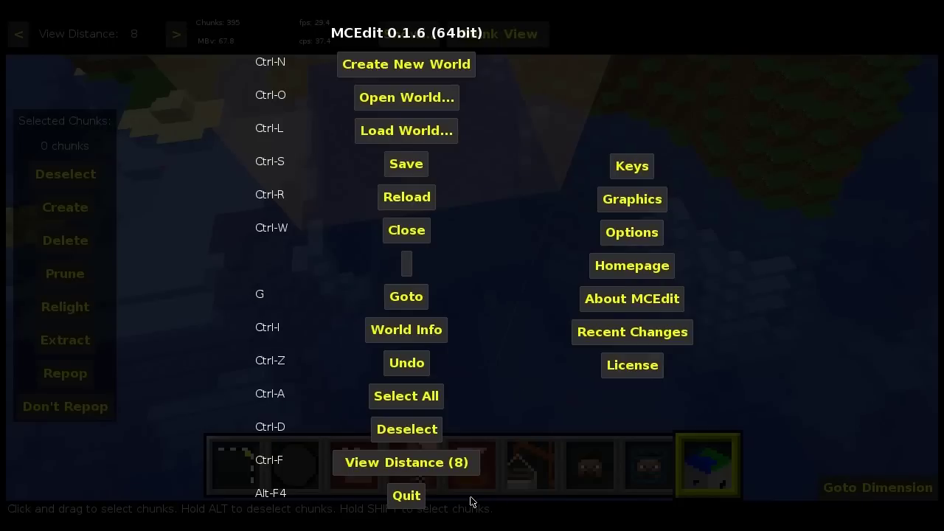
{"action": "left_click", "coordinate": [411, 498]}
- Switch to Minecraft, open the Tutorial Island Corrupted world and inspect the regenerated chunk area from above and under water
{"action": "left_click", "coordinate": [395, 77]}
{"action": "double_click", "coordinate": [394, 77]}
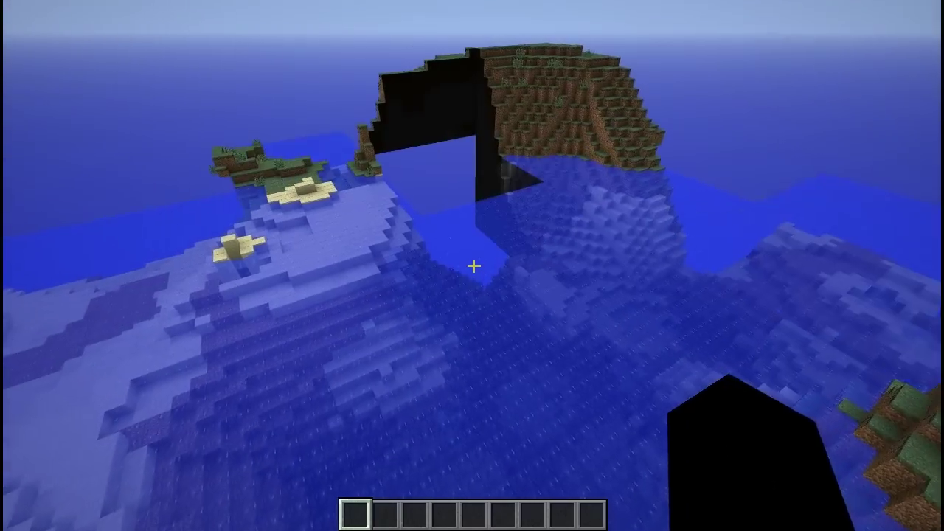
{"action": "key", "text": "w"}
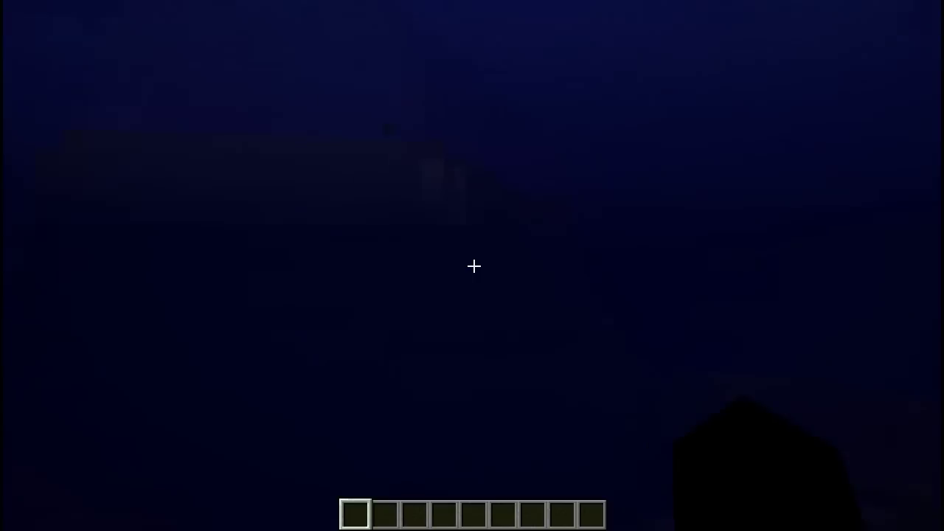
{"action": "key", "text": "space"}
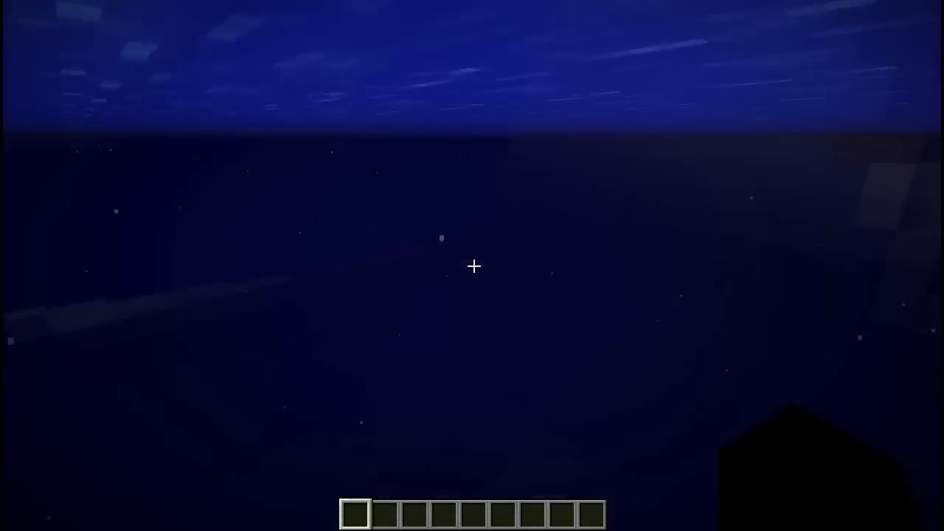